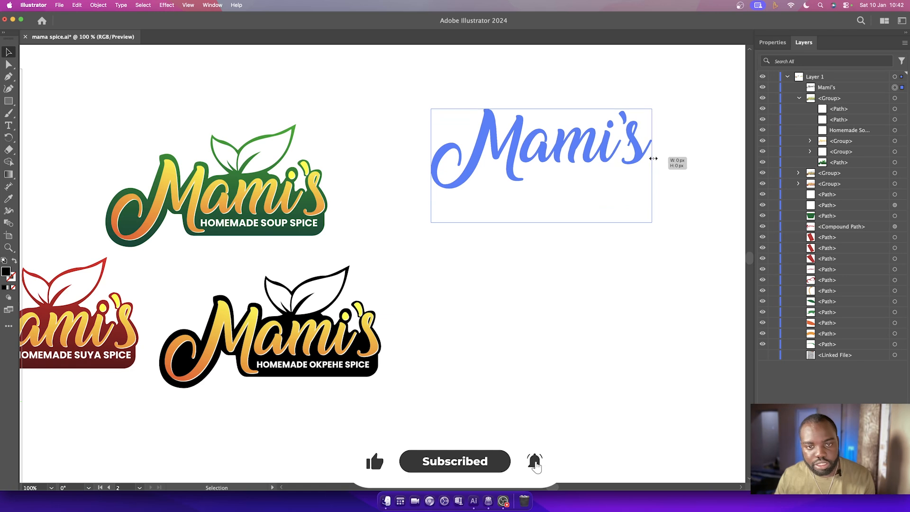
# Move the black Mami's text slightly down on the blank canvas area and convert it to outlines.
pyautogui.hscroll(1, 510, 155)
pyautogui.click(511, 156)
pyautogui.moveTo(511, 155); pyautogui.dragTo(505, 187)
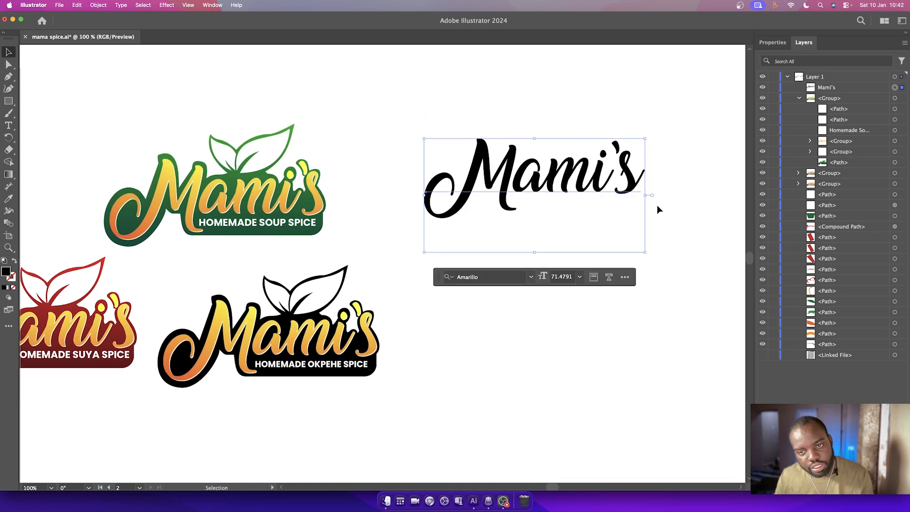
pyautogui.click(565, 204)
pyautogui.click(506, 190)
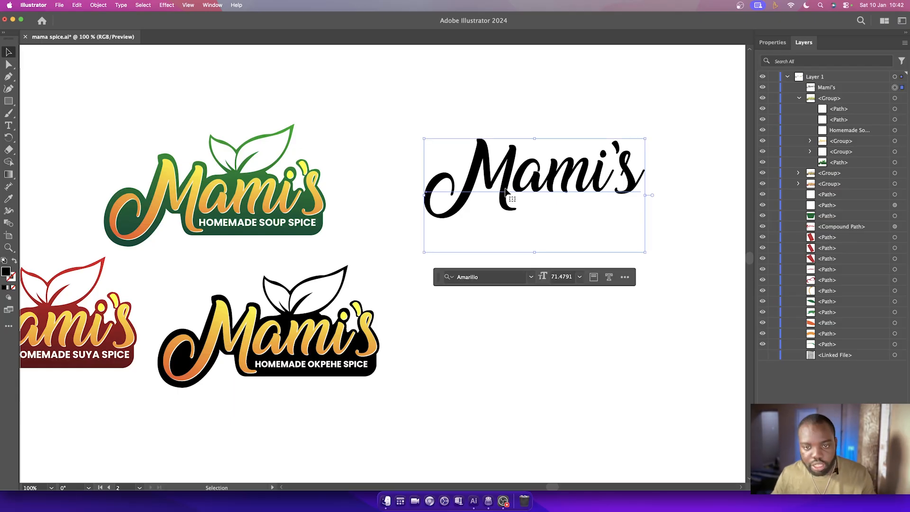
pyautogui.rightClick(506, 189)
pyautogui.click(538, 314)
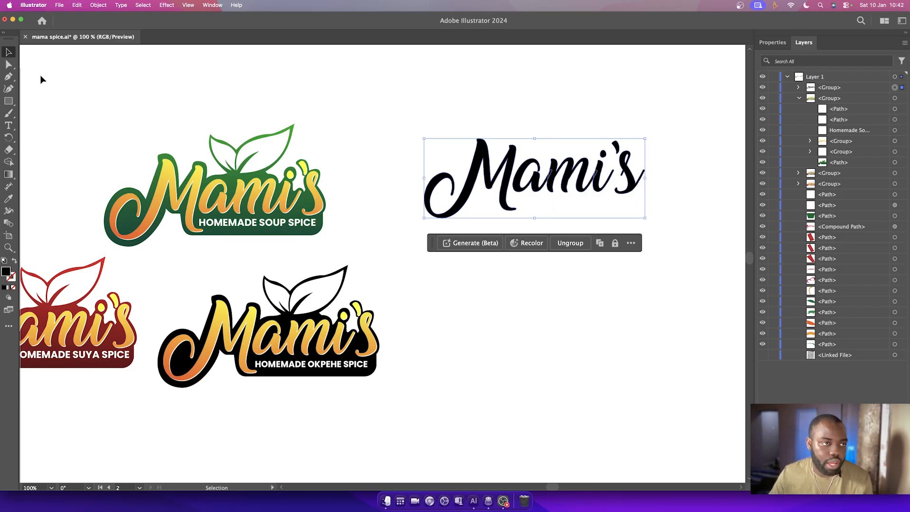
# Remove the small spur on the inner left side of the letter s by deleting its anchor points.
pyautogui.click(9, 64)
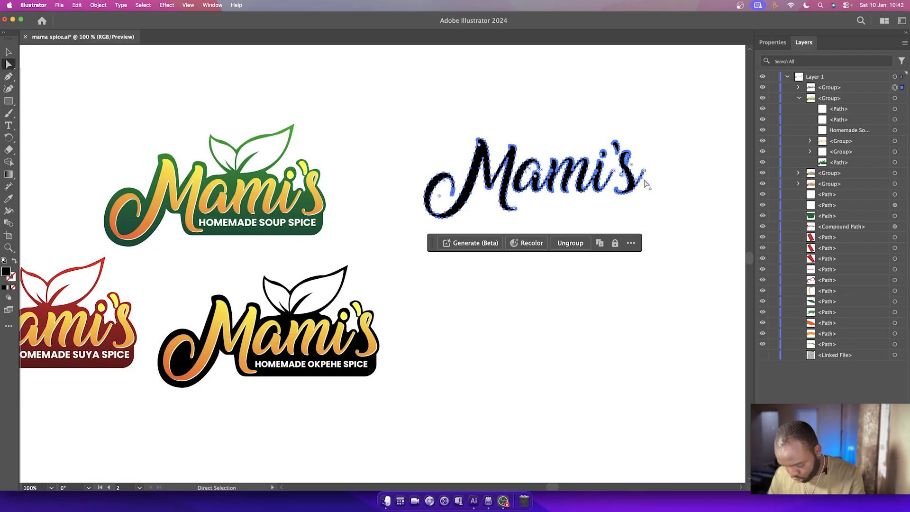
pyautogui.press('super+equal')
pyautogui.press('super+equal')
pyautogui.press('super+equal')
pyautogui.press('super+equal')
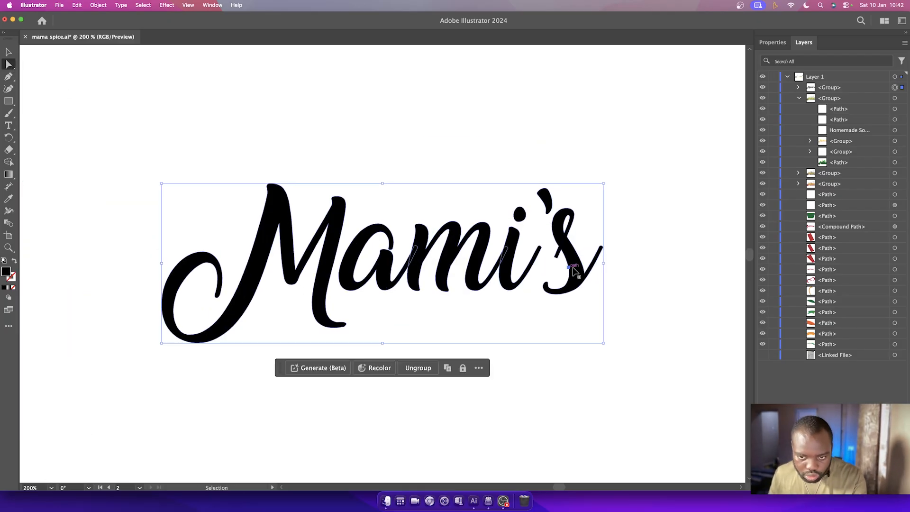
pyautogui.hscroll(3, 702, 237)
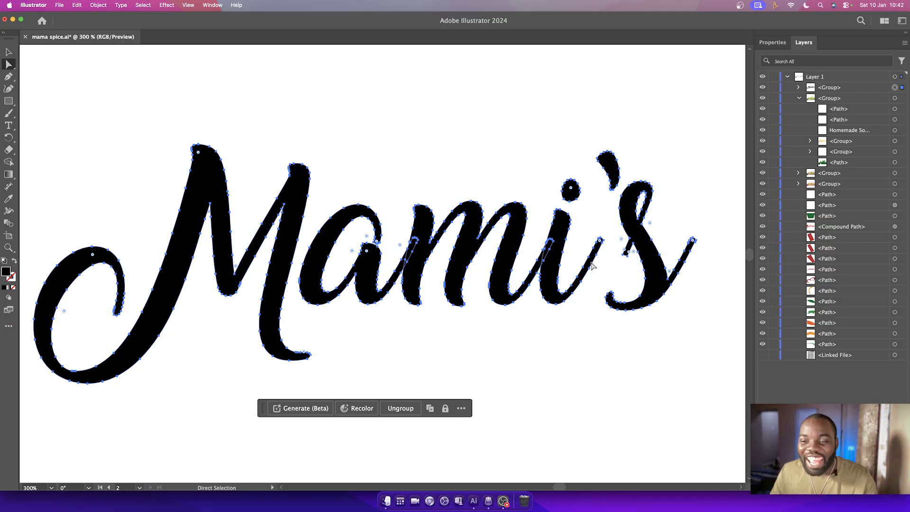
pyautogui.click(626, 259)
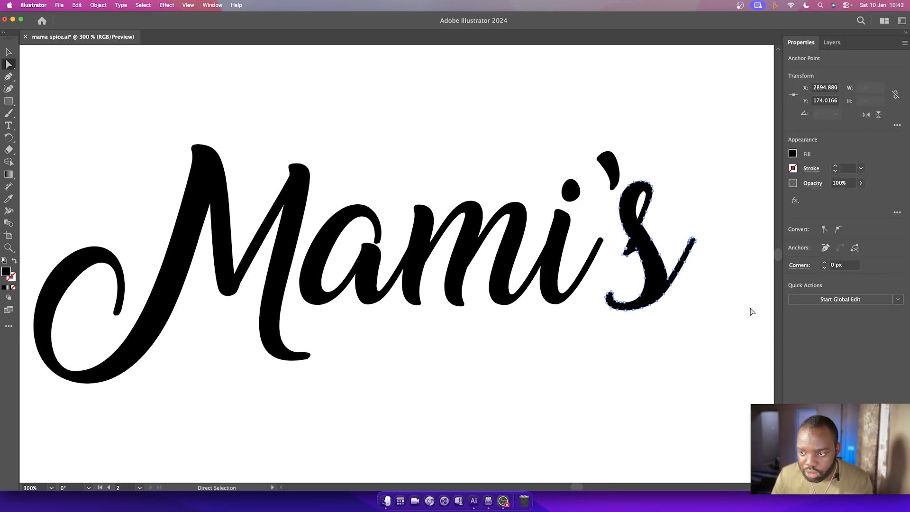
pyautogui.keyDown('shift'); pyautogui.click(622, 254); pyautogui.keyUp('shift')
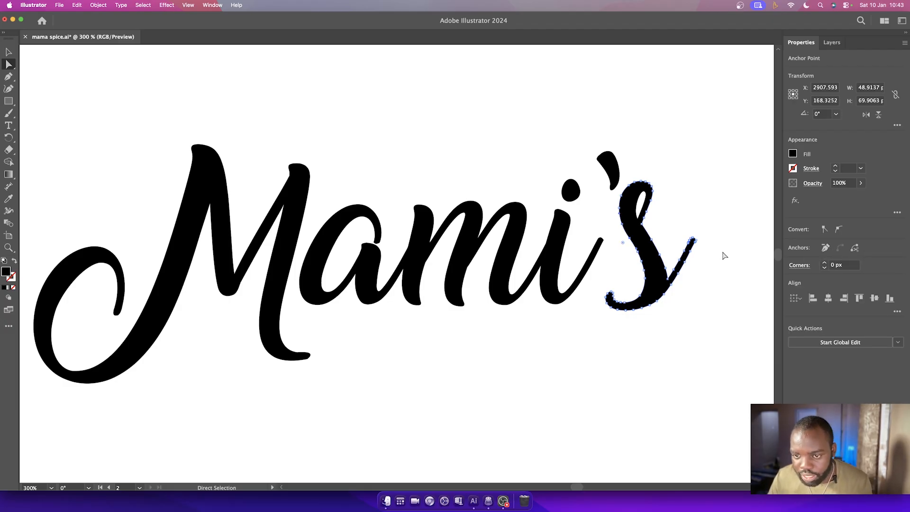
# Select the anchor points of the upward tail stroke ending the letter s and delete them.
pyautogui.moveTo(712, 220); pyautogui.dragTo(679, 290)
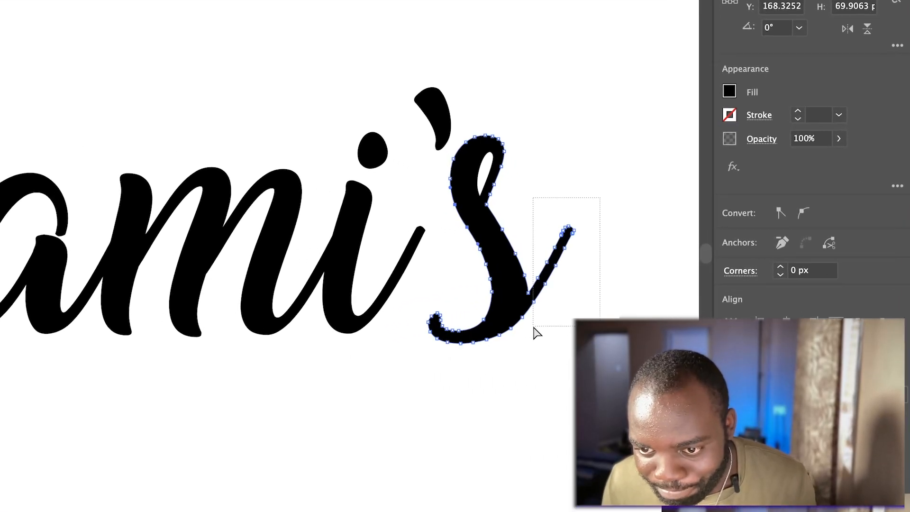
pyautogui.moveTo(537, 333); pyautogui.dragTo(538, 334)
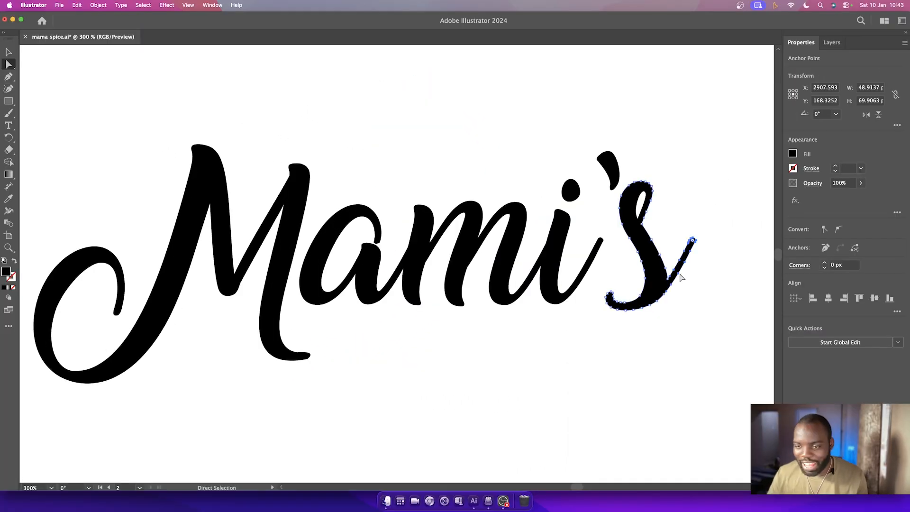
pyautogui.press('Delete')
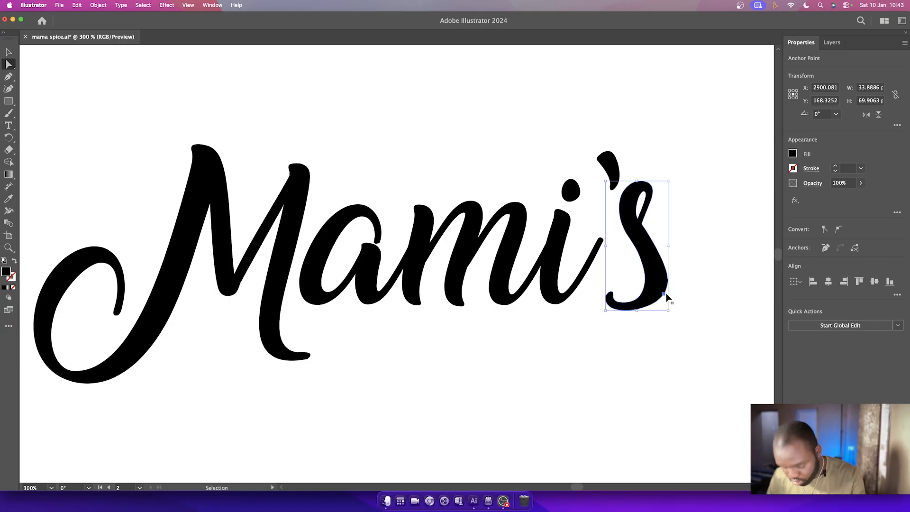
# Smooth the leftover notch on the lower right curve of the s by adjusting its anchor point and handles.
pyautogui.press('super+equal')
pyautogui.press('super+equal')
pyautogui.press('super+equal')
pyautogui.press('super+equal')
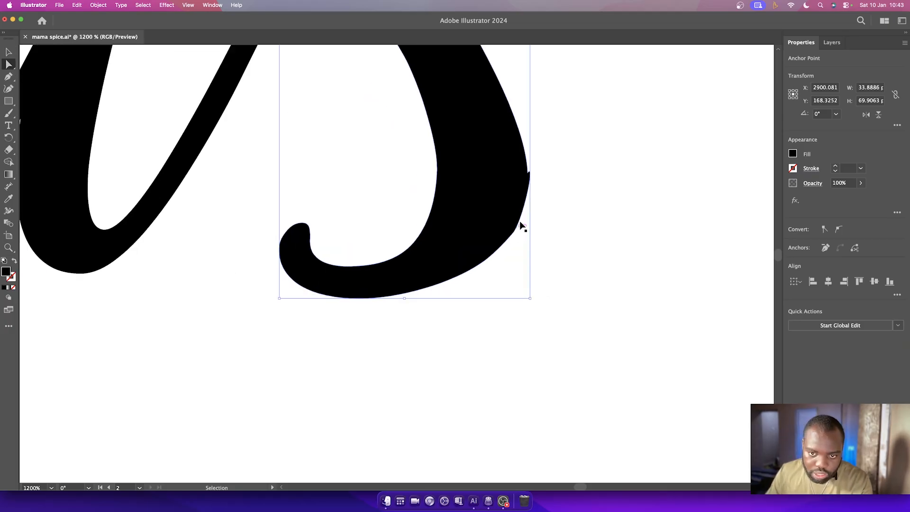
pyautogui.click(526, 202)
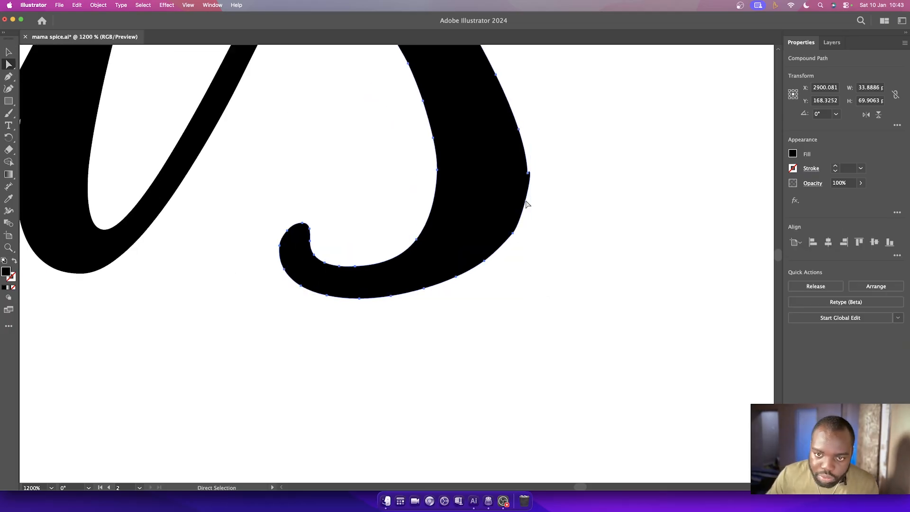
pyautogui.click(528, 174)
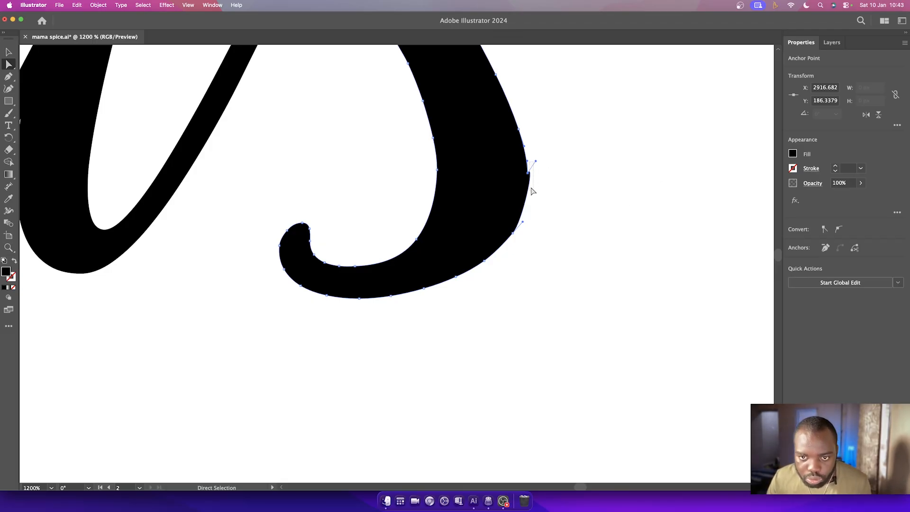
pyautogui.click(541, 169)
pyautogui.click(529, 174)
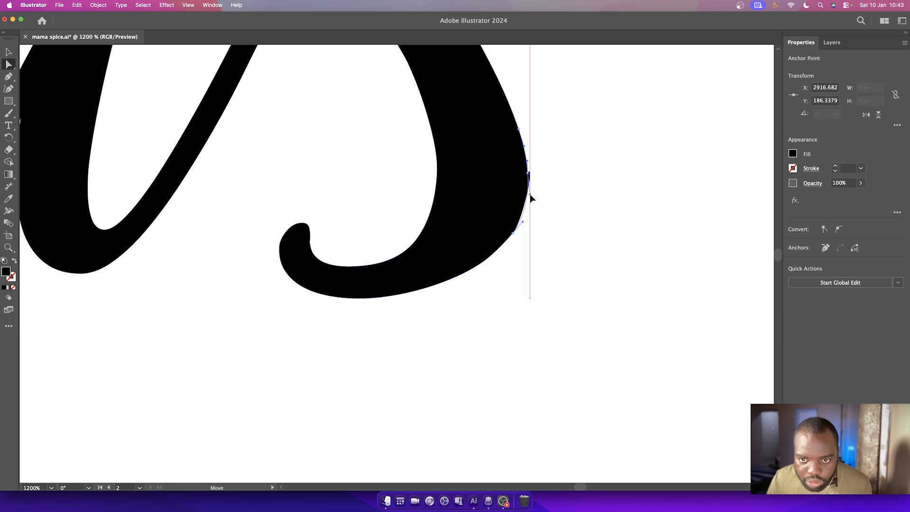
pyautogui.moveTo(531, 199); pyautogui.dragTo(530, 195)
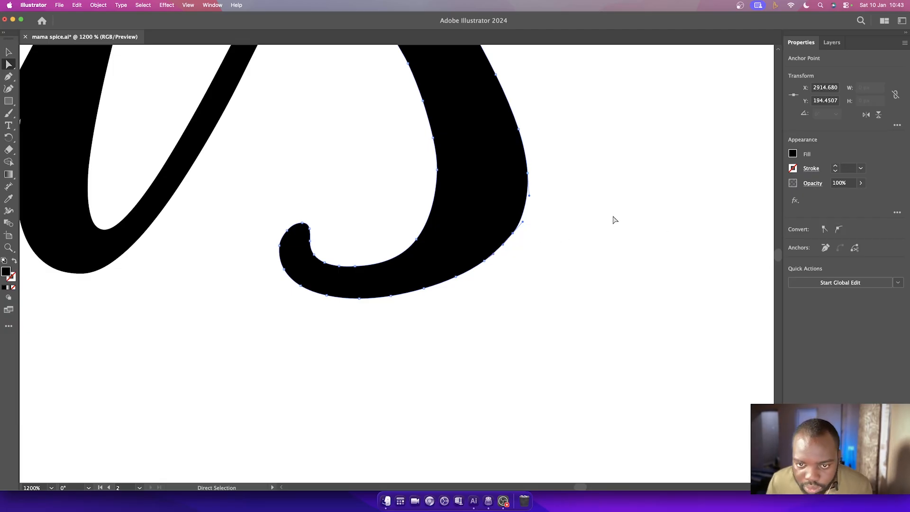
pyautogui.click(594, 221)
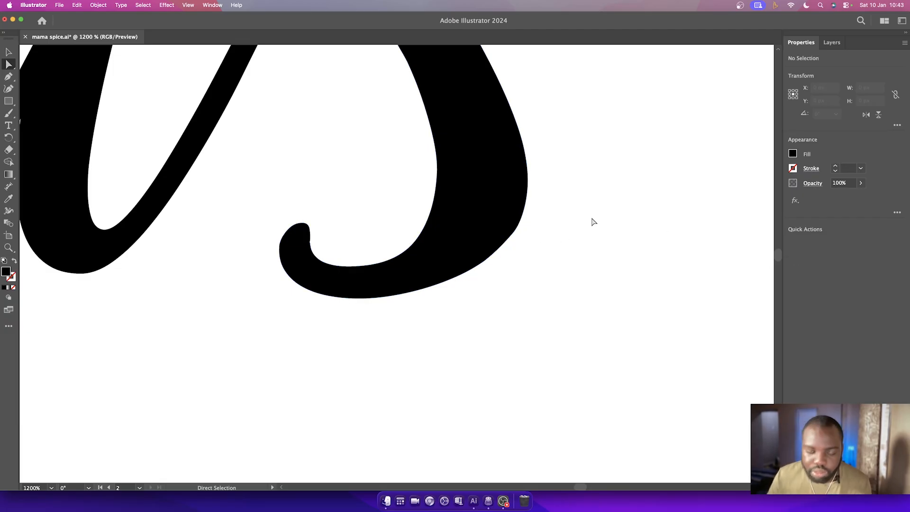
# Switch to Finder and place the green leaf JPG from the Downloads folder into the Illustrator document.
pyautogui.click(497, 218)
pyautogui.press('super+minus')
pyautogui.press('super+minus')
pyautogui.press('super+minus')
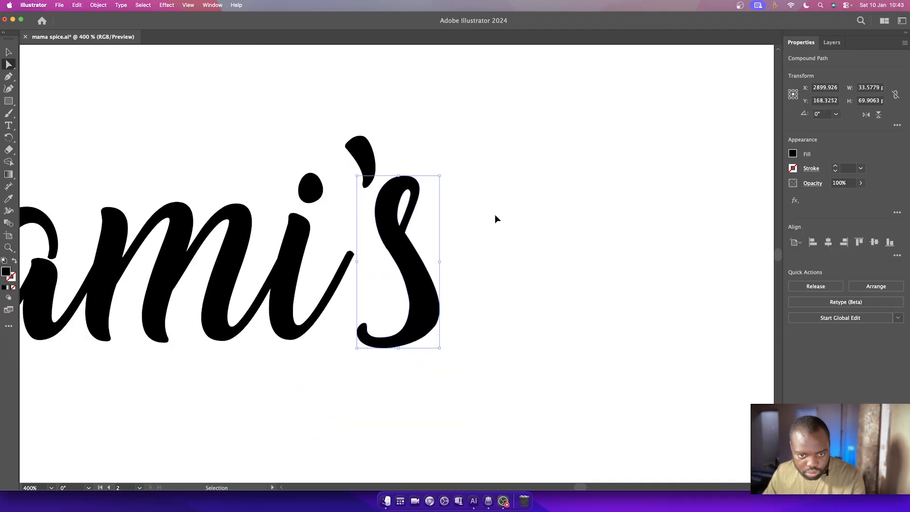
pyautogui.press('super+minus')
pyautogui.hscroll(-8, 406, 222)
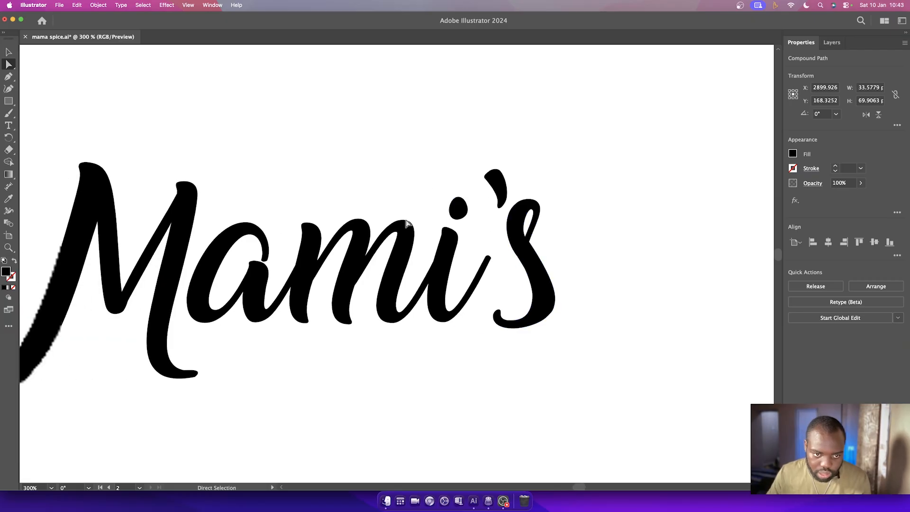
pyautogui.hscroll(-5, 406, 222)
pyautogui.hscroll(-1, 406, 222)
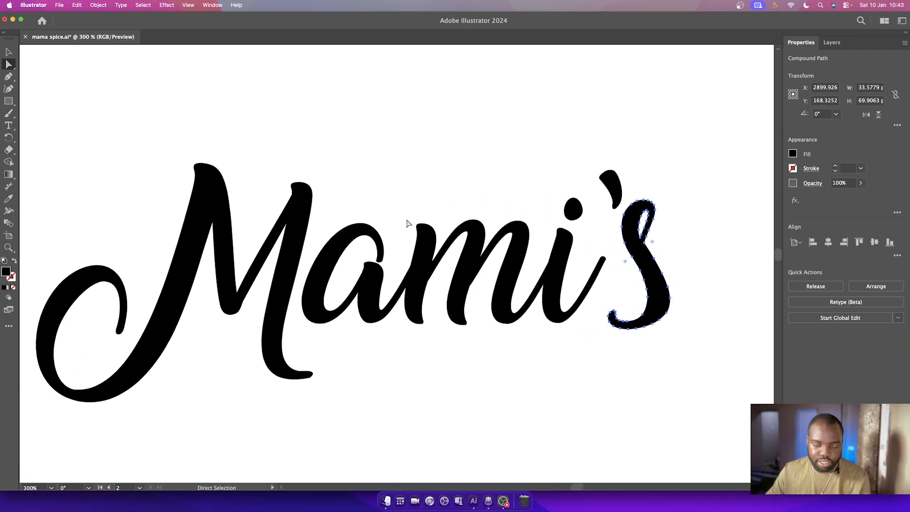
pyautogui.click(388, 504)
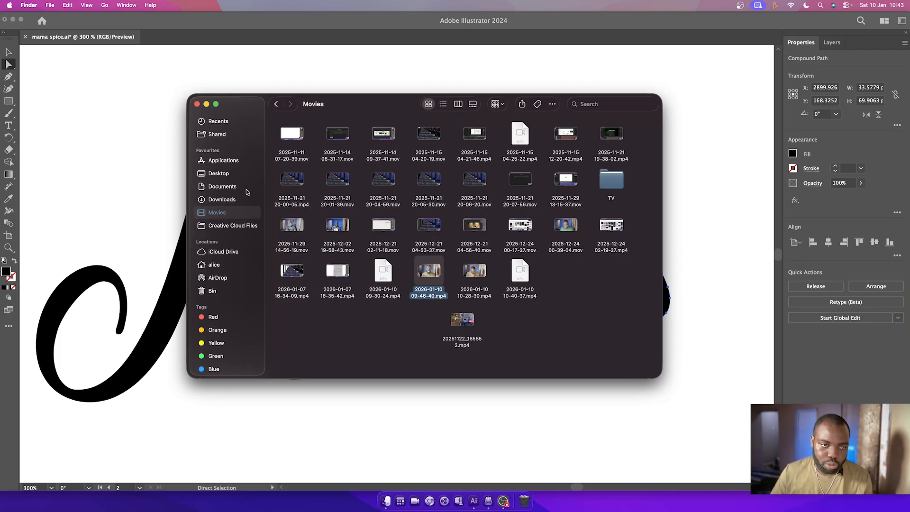
pyautogui.click(224, 199)
pyautogui.scroll(-10, 497, 222)
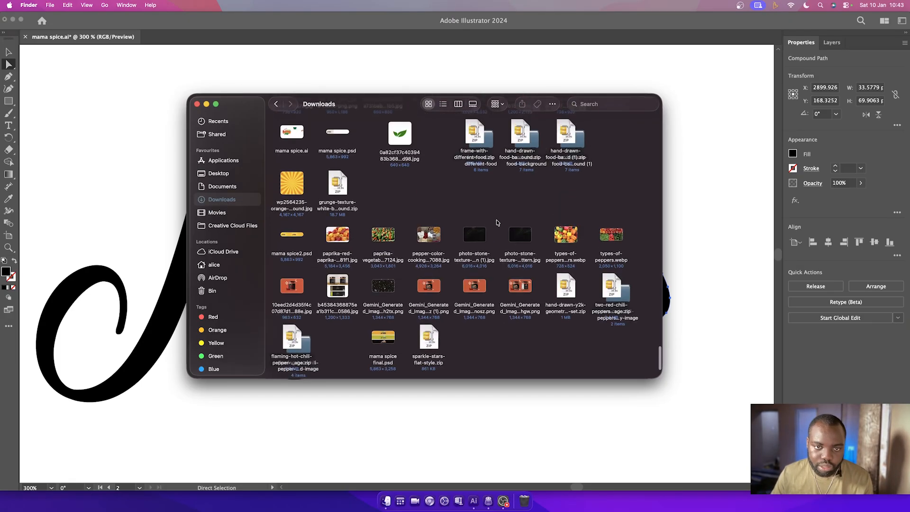
pyautogui.moveTo(399, 146); pyautogui.dragTo(727, 183)
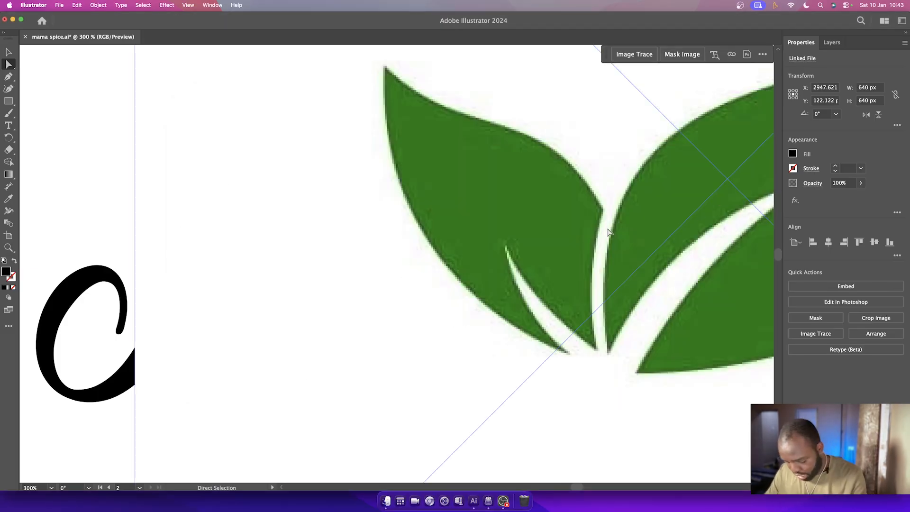
# Scale the placed leaf image down to about 231 px square and move it to the right of the Mami's lettering.
pyautogui.press('super+1')
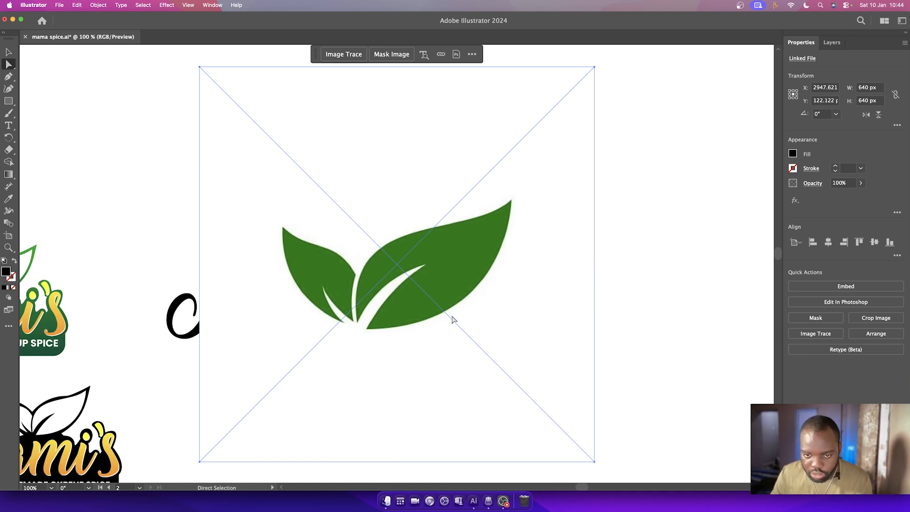
pyautogui.click(606, 262)
pyautogui.click(445, 268)
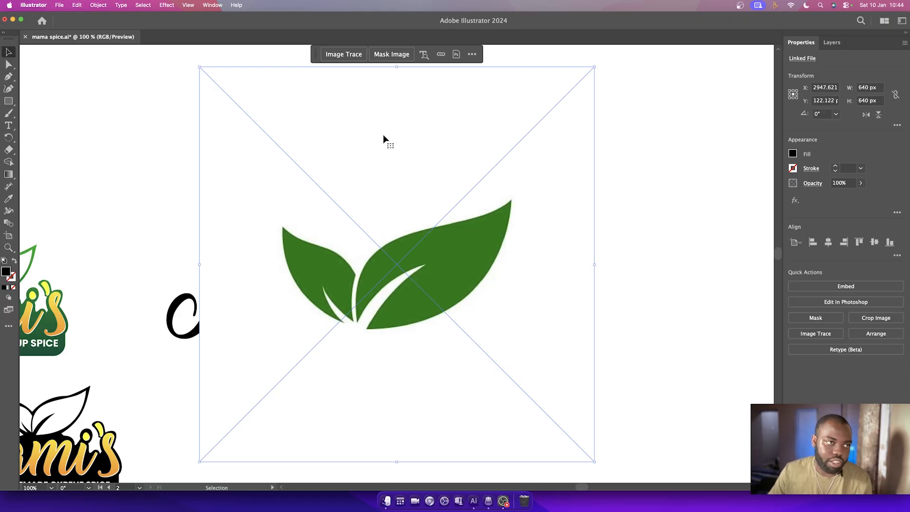
pyautogui.moveTo(596, 268); pyautogui.dragTo(342, 282)
pyautogui.moveTo(295, 247)
pyautogui.mouseDown()
pyautogui.moveTo(403, 223)
pyautogui.moveTo(493, 226)
pyautogui.mouseUp()
pyautogui.click(598, 235)
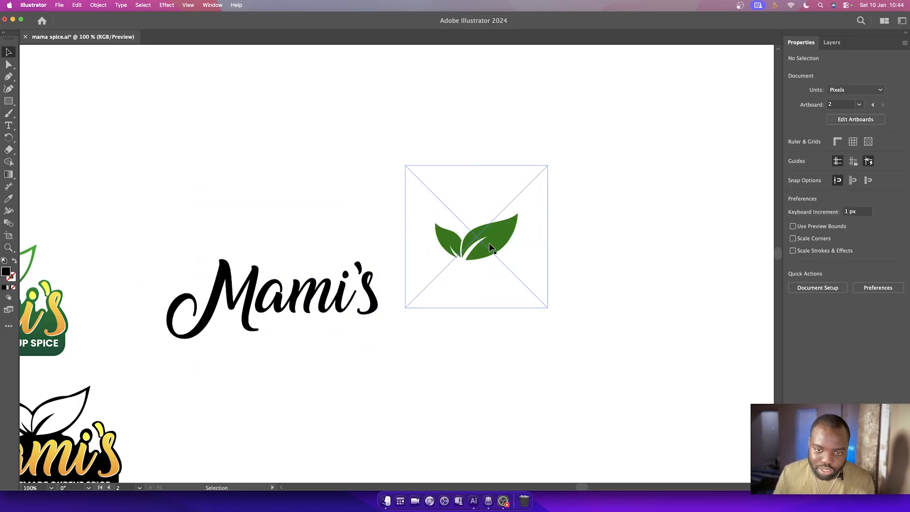
# Image-trace the leaf picture with the Default preset and expand the tracing into vector paths.
pyautogui.press('super+equal')
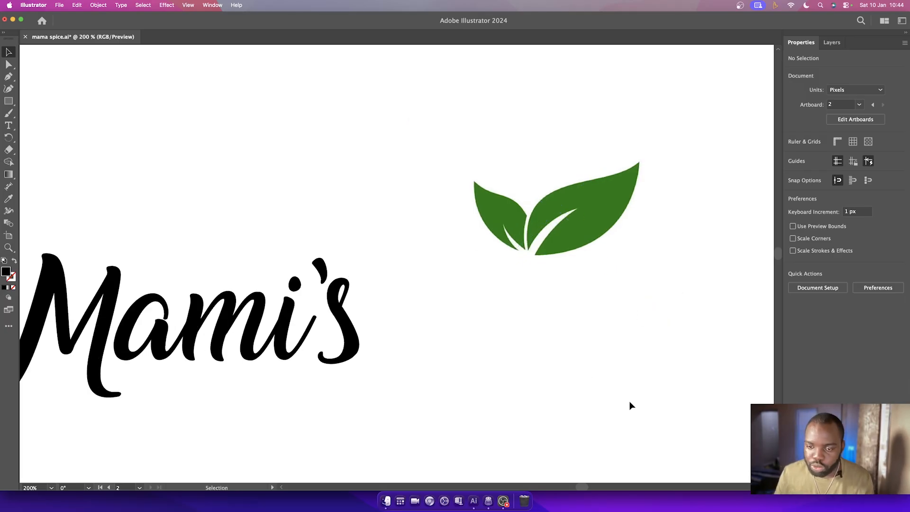
pyautogui.click(567, 273)
pyautogui.click(501, 375)
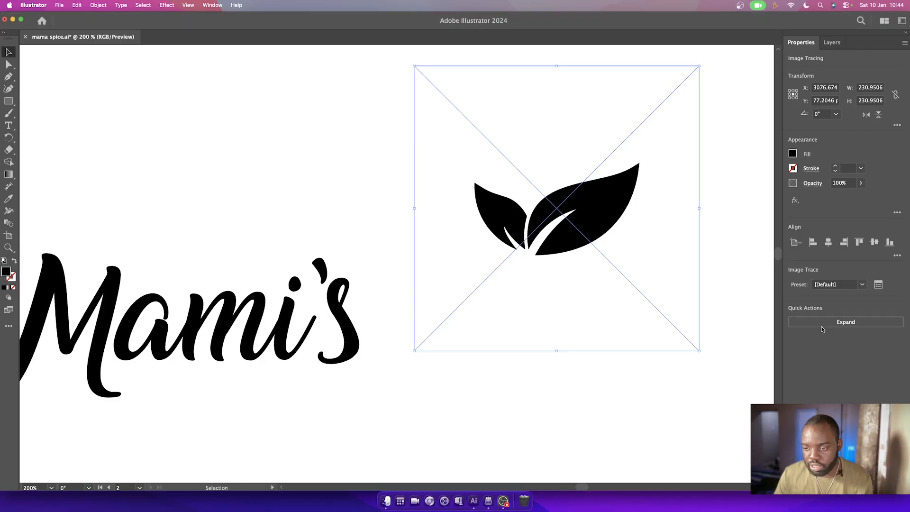
pyautogui.moveTo(670, 286); pyautogui.dragTo(667, 285)
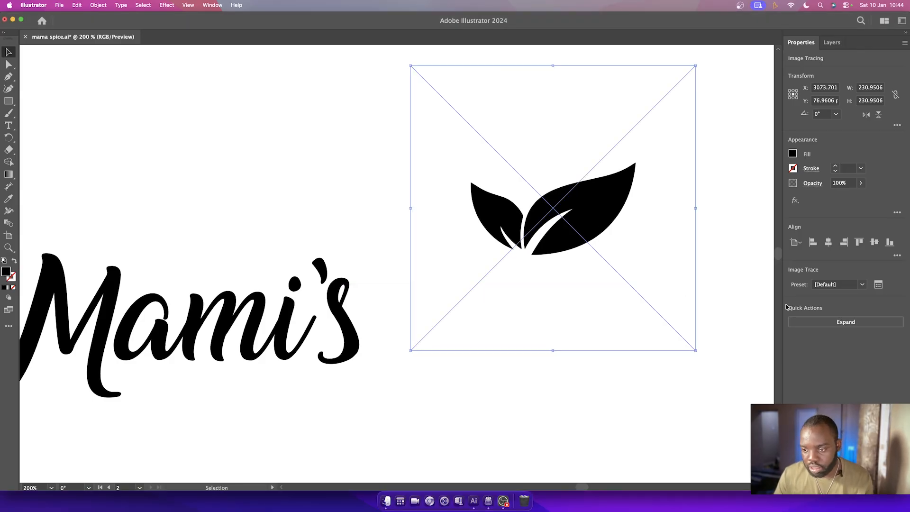
pyautogui.click(816, 324)
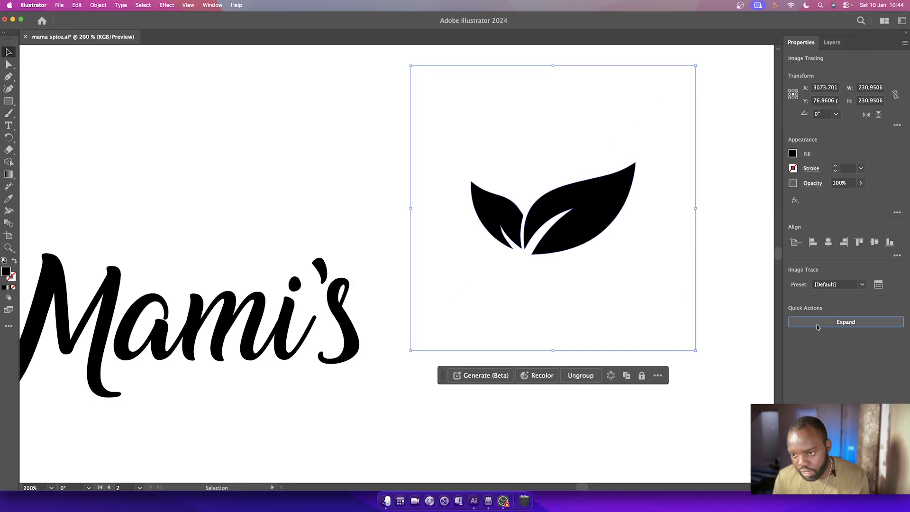
# Ungroup the traced leaf artwork and delete its white background shape.
pyautogui.click(574, 378)
pyautogui.click(653, 273)
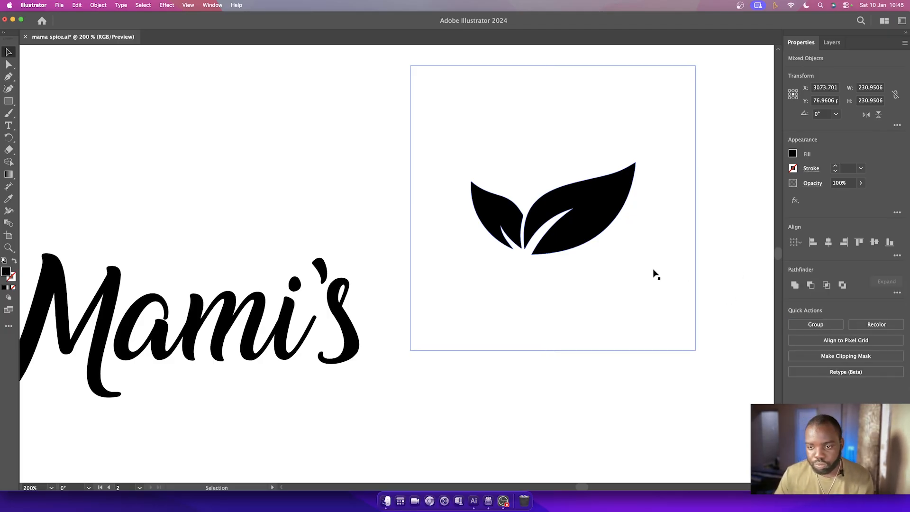
pyautogui.press('Delete')
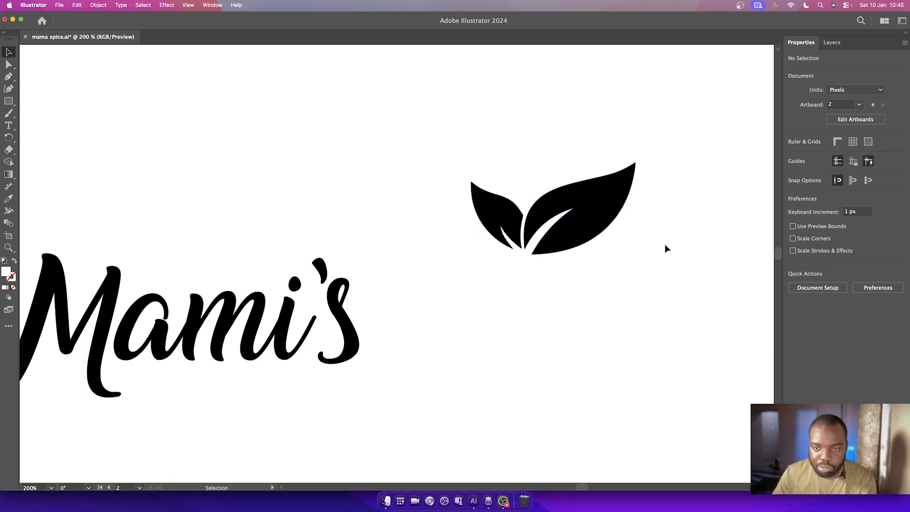
# Position the black leaf shape just above the letters "ami" of the outlined Mami's lettering.
pyautogui.click(549, 213)
pyautogui.moveTo(545, 223); pyautogui.dragTo(221, 238)
pyautogui.hscroll(-2, 258, 214)
pyautogui.hscroll(-2, 260, 210)
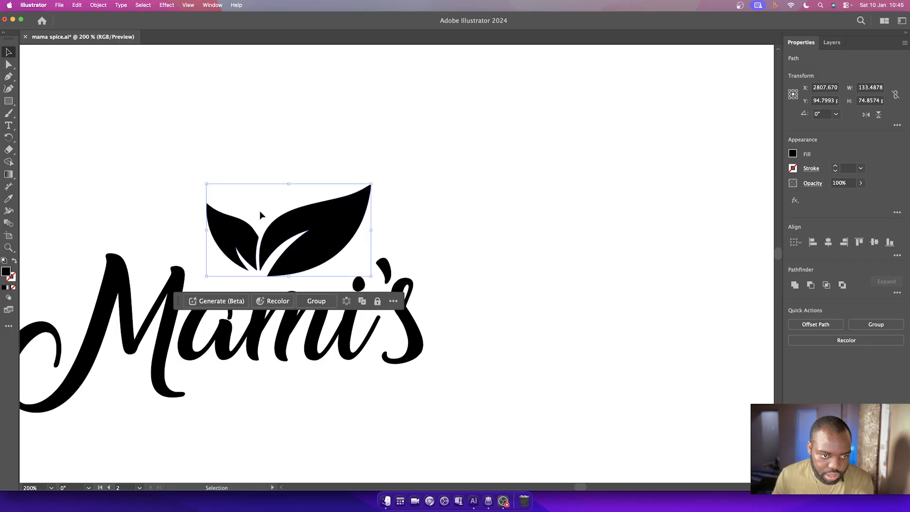
pyautogui.hscroll(-6, 191, 197)
pyautogui.hscroll(-2, 192, 197)
pyautogui.click(193, 197)
pyautogui.hscroll(-5, 193, 197)
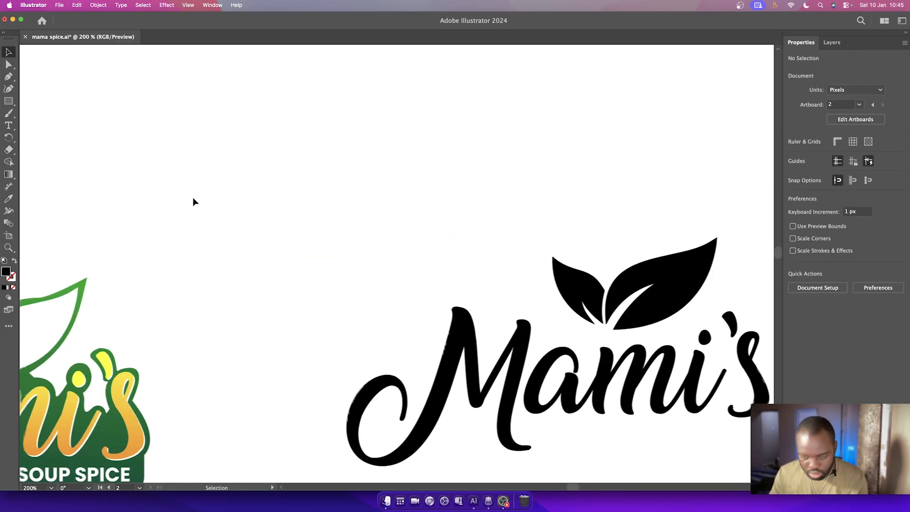
pyautogui.press('super+minus')
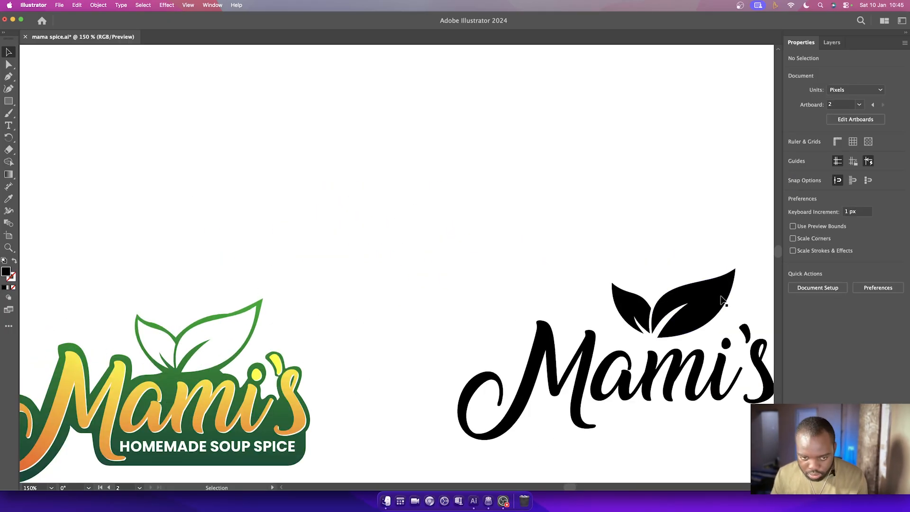
# Move the black leaf shape slightly left and down so it sits closer to the M of the Mami's lettering.
pyautogui.click(613, 301)
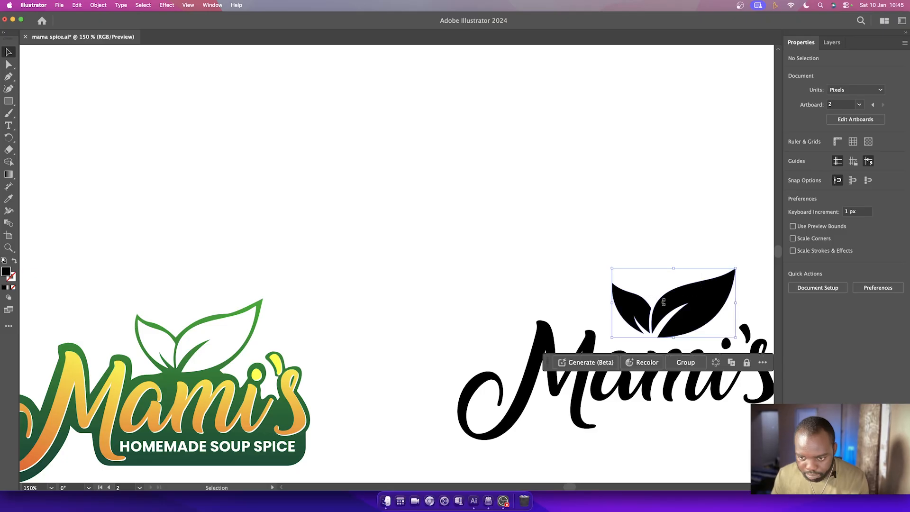
pyautogui.moveTo(680, 309); pyautogui.dragTo(676, 309)
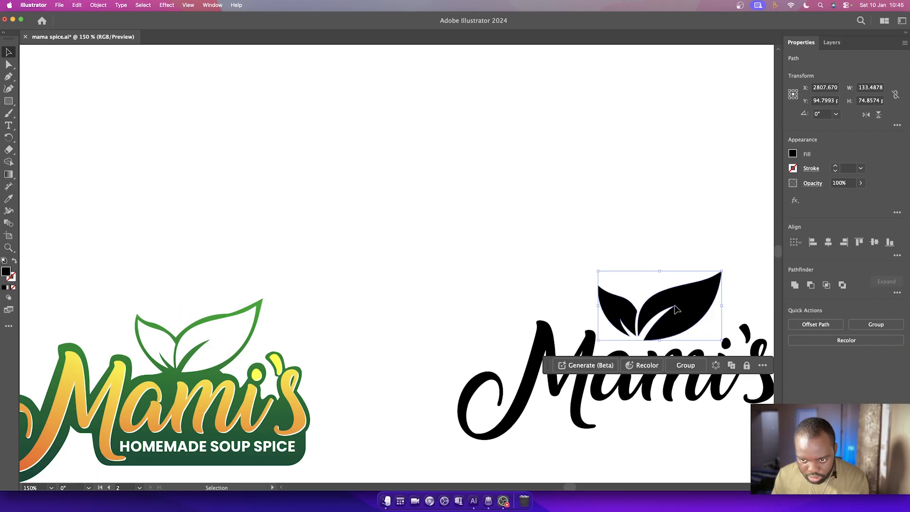
pyautogui.click(669, 221)
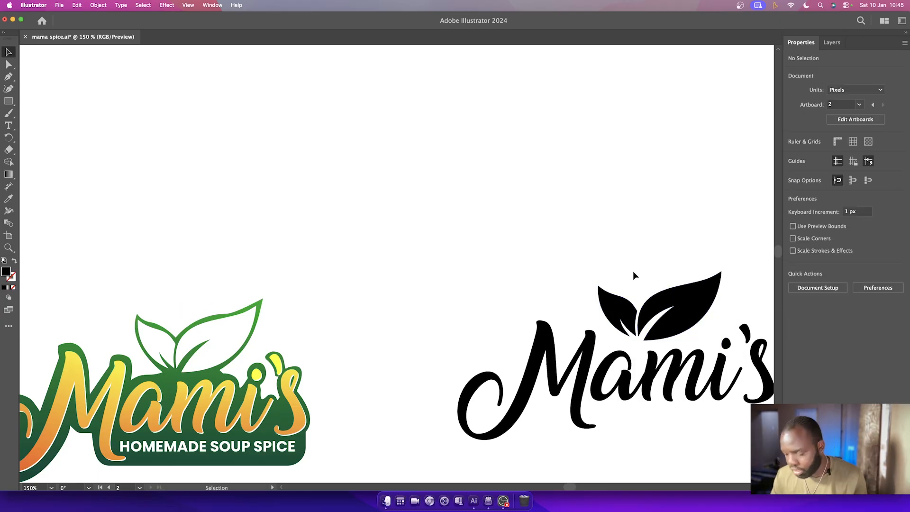
pyautogui.scroll(-5, 633, 273)
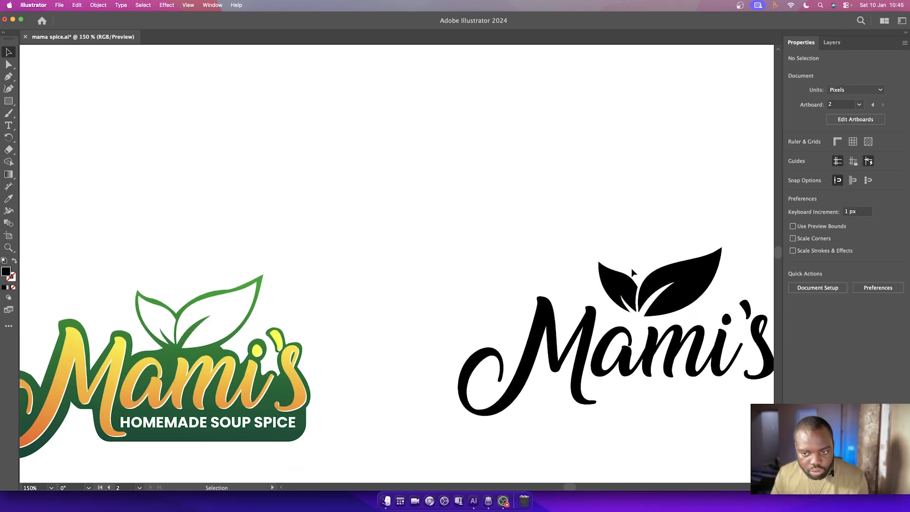
pyautogui.scroll(-2, 631, 268)
pyautogui.hscroll(3, 632, 268)
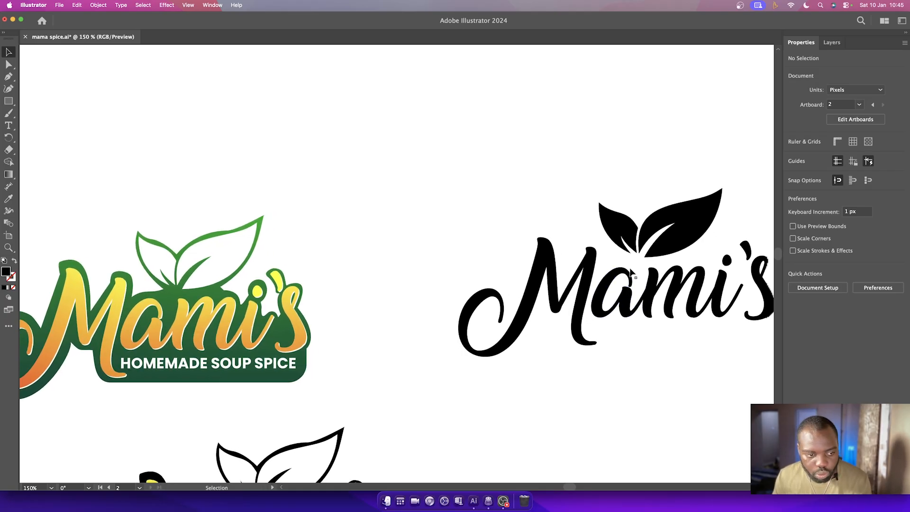
pyautogui.hscroll(1, 630, 268)
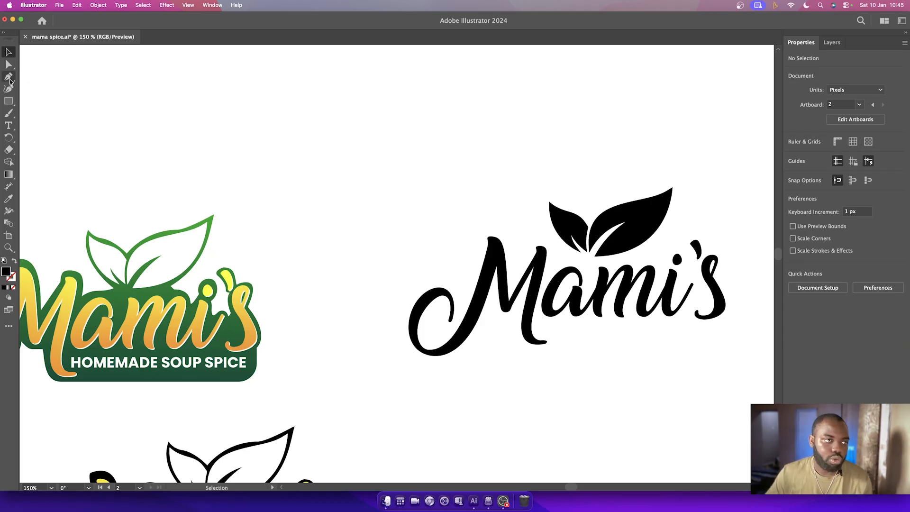
pyautogui.click(9, 77)
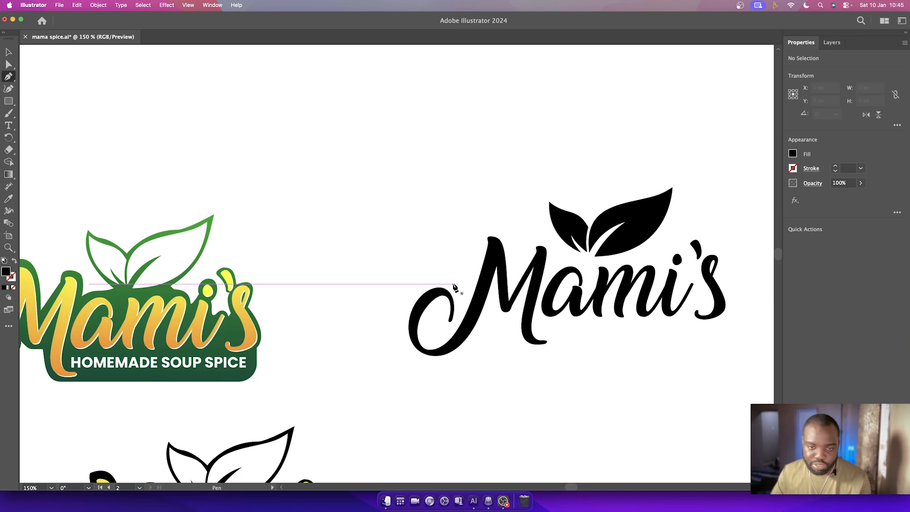
pyautogui.click(405, 308)
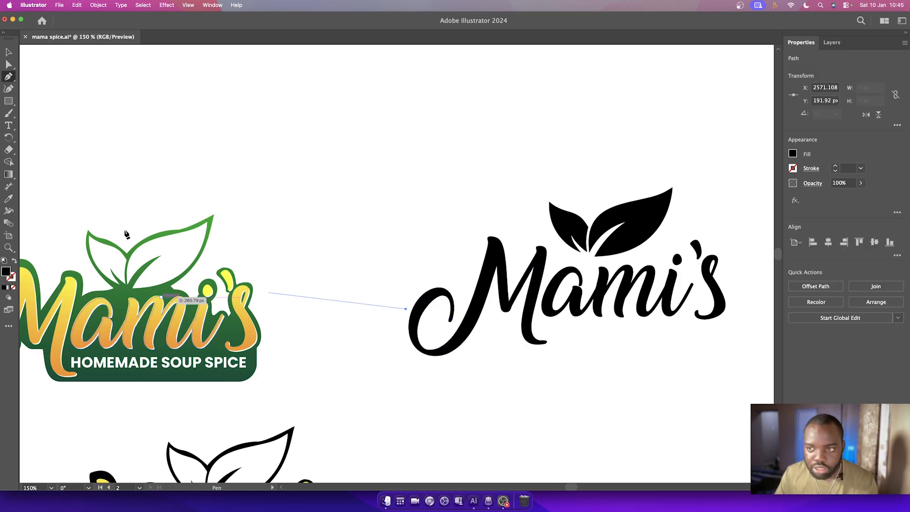
pyautogui.click(8, 53)
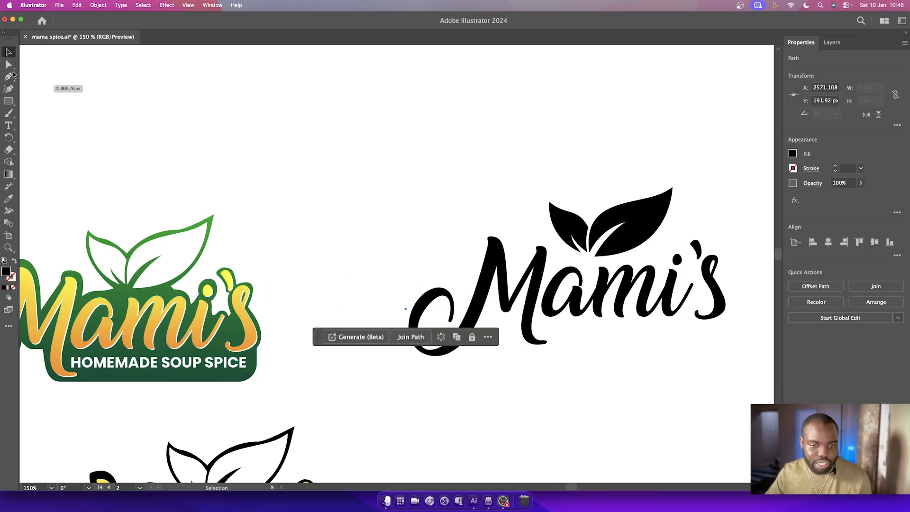
pyautogui.click(90, 139)
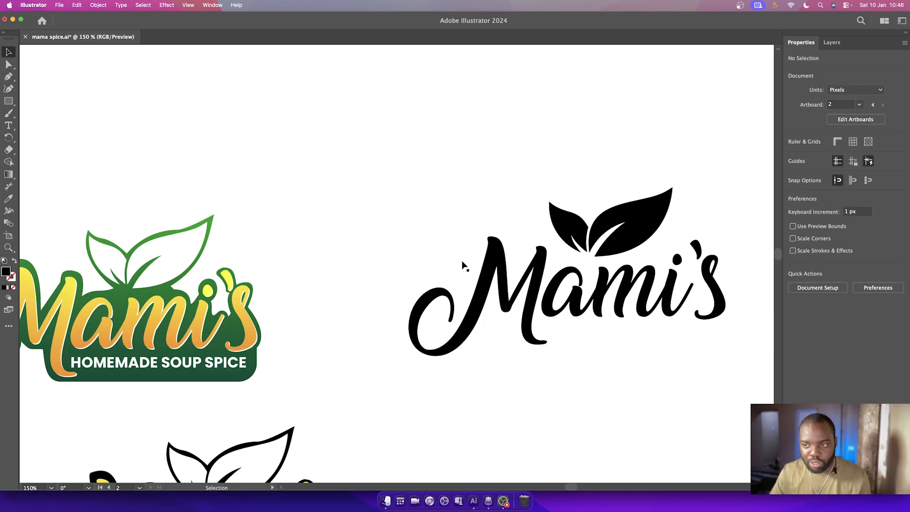
# Set the Pen tool's appearance to no fill with a 3 pt black stroke.
pyautogui.click(8, 79)
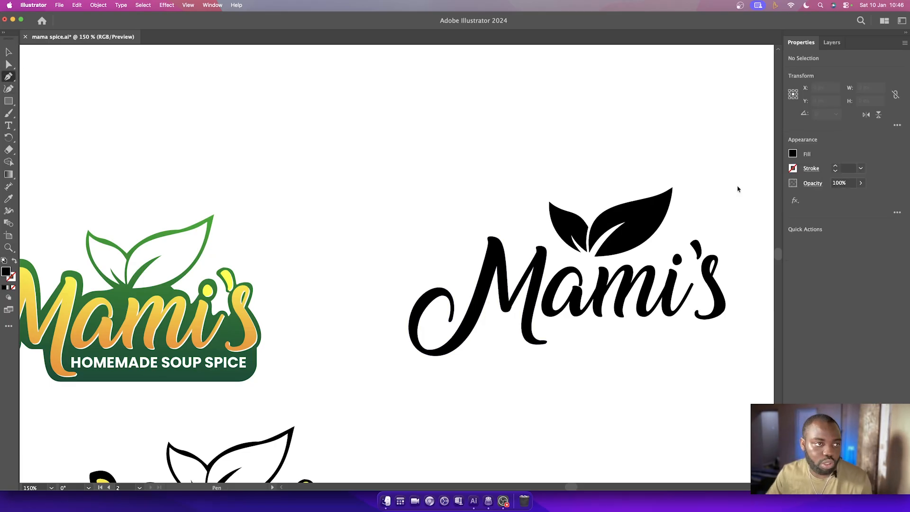
pyautogui.click(835, 169)
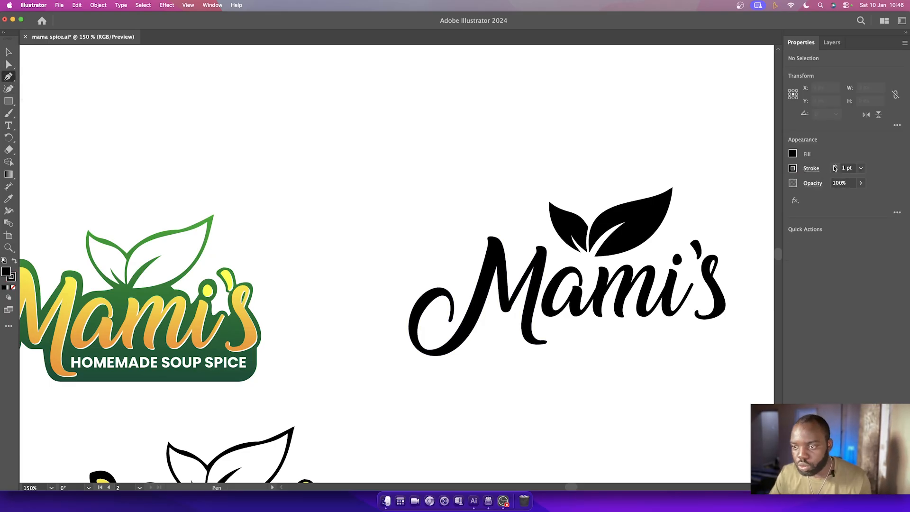
pyautogui.click(793, 154)
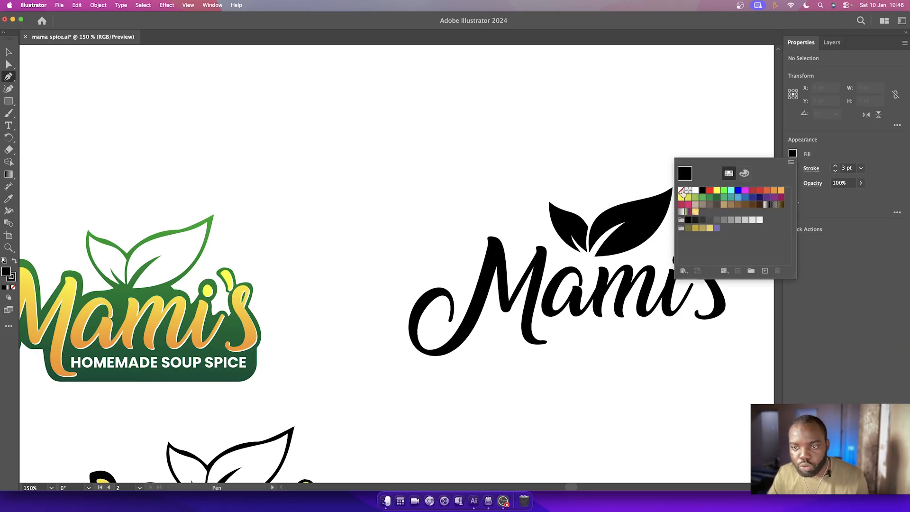
pyautogui.click(681, 191)
pyautogui.press('Escape')
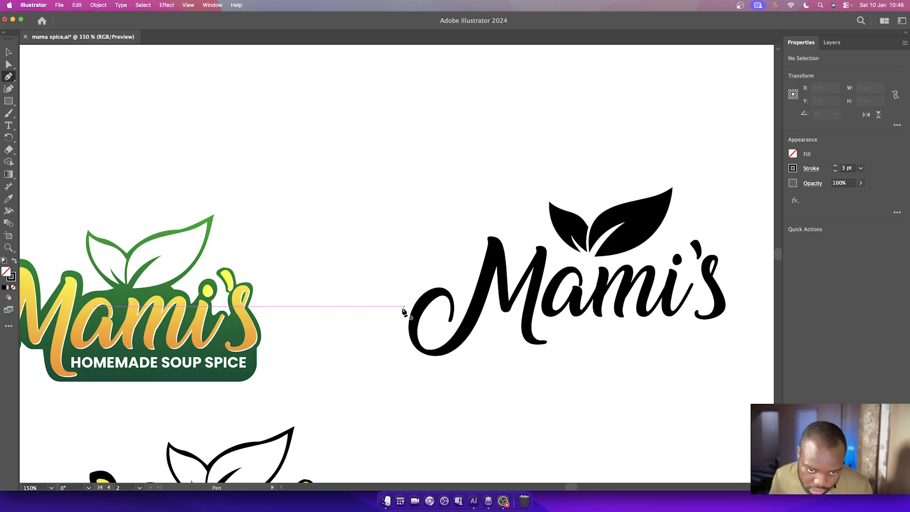
# Draw a rough straight-segment Pen outline from the M's swash over both M peaks and along the leaves to the right leaf's tip.
pyautogui.moveTo(419, 307); pyautogui.dragTo(453, 289)
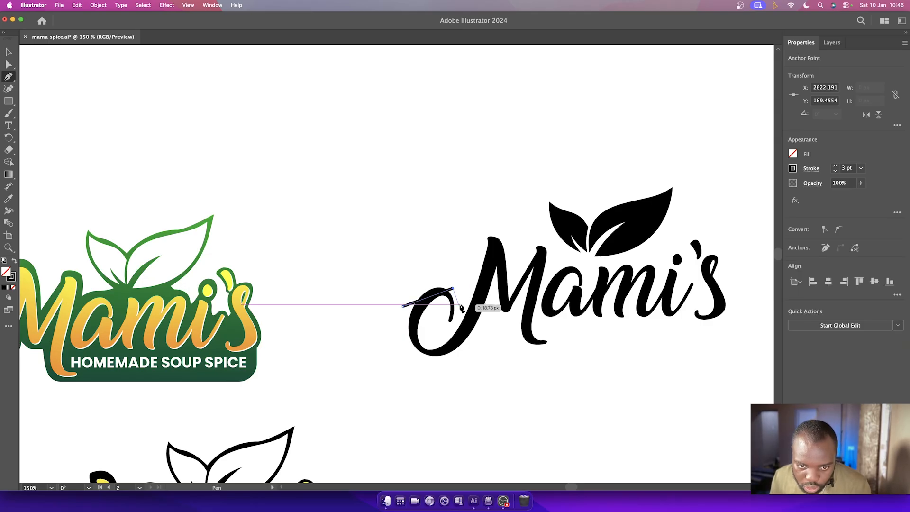
pyautogui.click(493, 230)
pyautogui.click(511, 280)
pyautogui.click(543, 240)
pyautogui.click(549, 267)
pyautogui.click(572, 254)
pyautogui.click(544, 196)
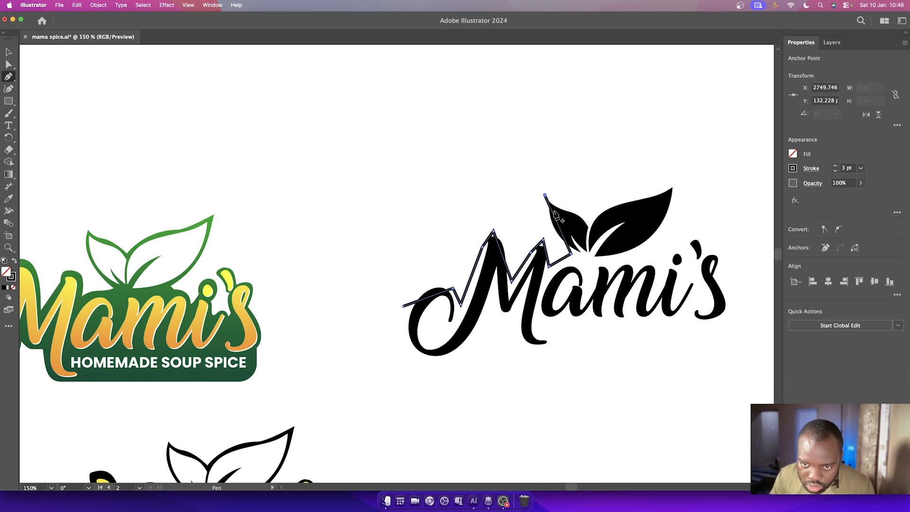
pyautogui.click(589, 221)
pyautogui.click(673, 181)
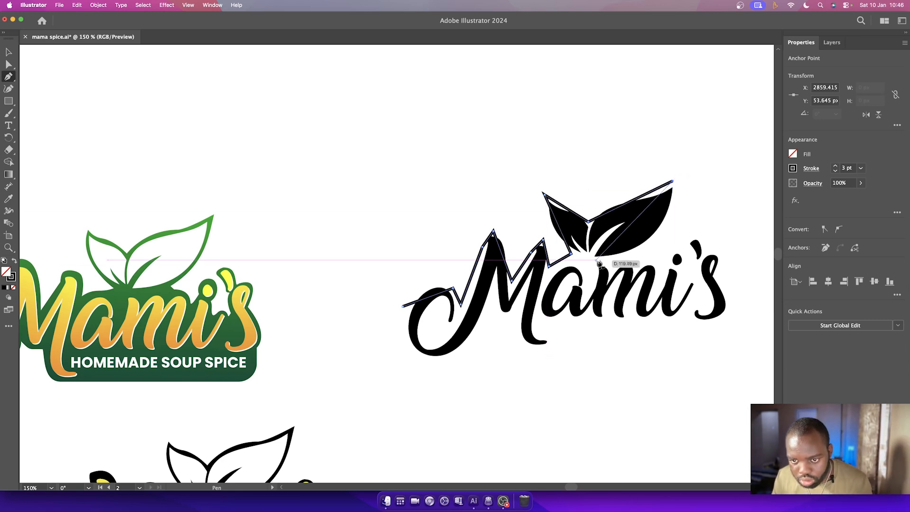
# Continue the outline down the right leaf and around the i's dot, the apostrophe and the right side of the s.
pyautogui.click(642, 256)
pyautogui.click(663, 272)
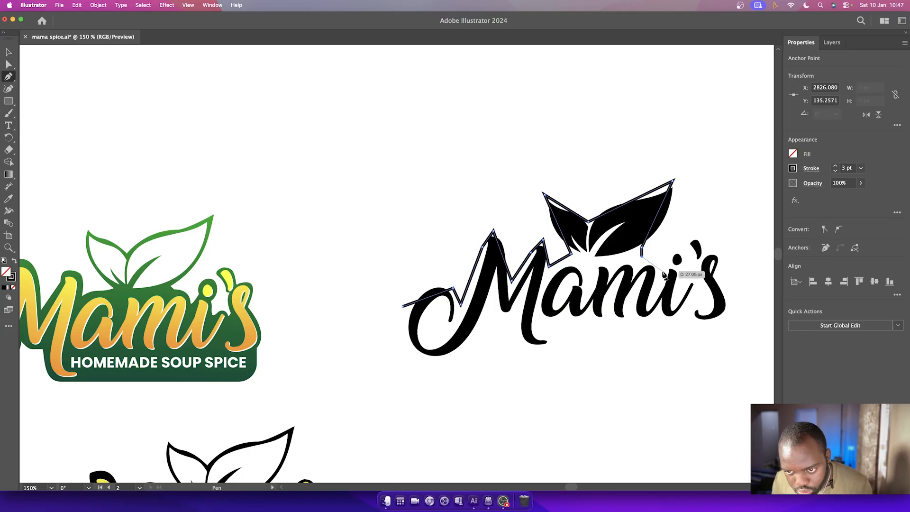
pyautogui.click(677, 250)
pyautogui.click(681, 284)
pyautogui.click(697, 284)
pyautogui.click(698, 265)
pyautogui.click(690, 254)
pyautogui.click(695, 235)
pyautogui.click(702, 252)
pyautogui.click(721, 255)
pyautogui.click(719, 274)
pyautogui.click(724, 314)
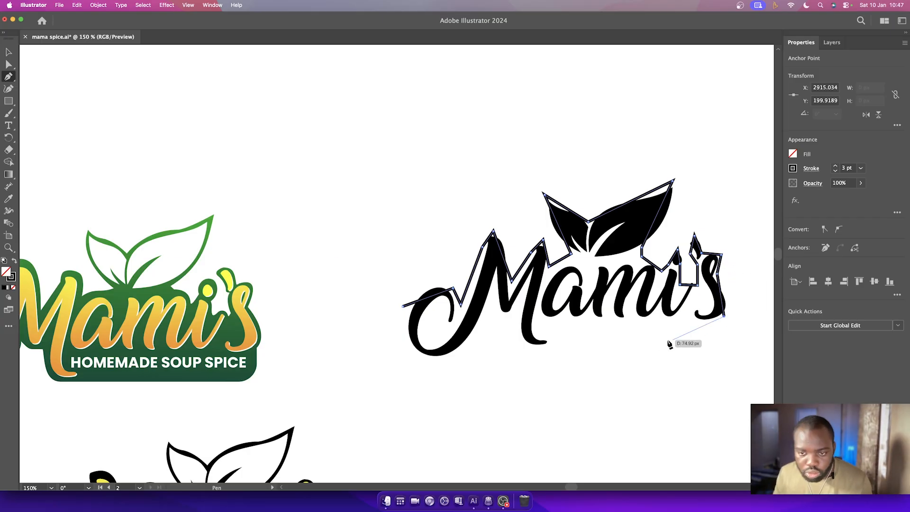
# Run the outline beneath the lettering, step it around the M's stem and swash, and close it at its starting anchor.
pyautogui.click(724, 342)
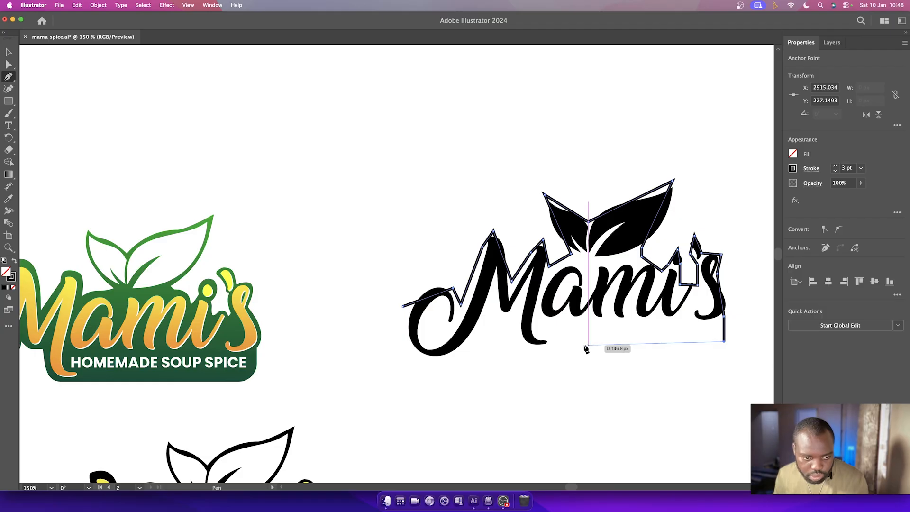
pyautogui.click(558, 339)
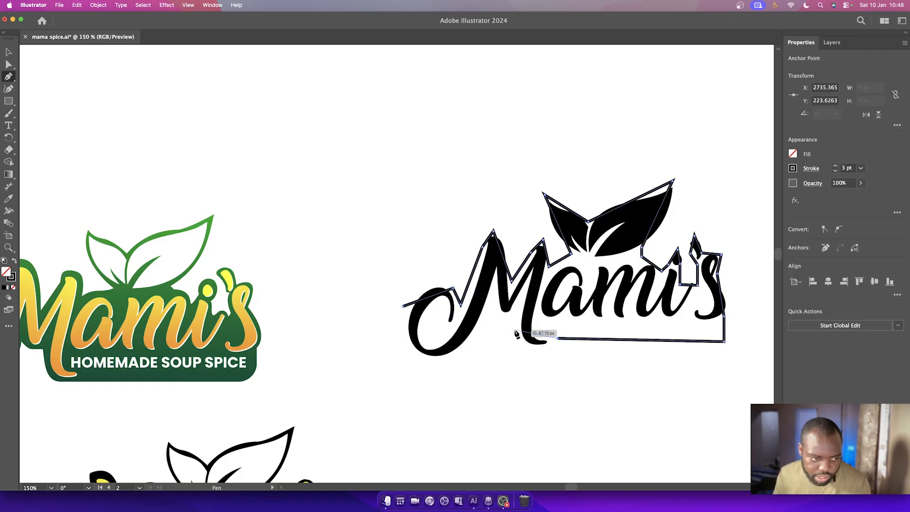
pyautogui.click(514, 326)
pyautogui.hscroll(-1, 517, 315)
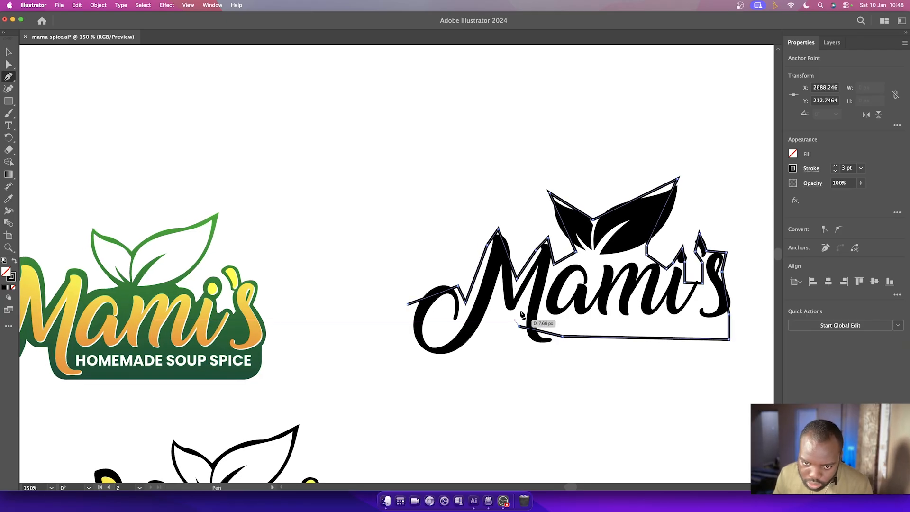
pyautogui.click(520, 312)
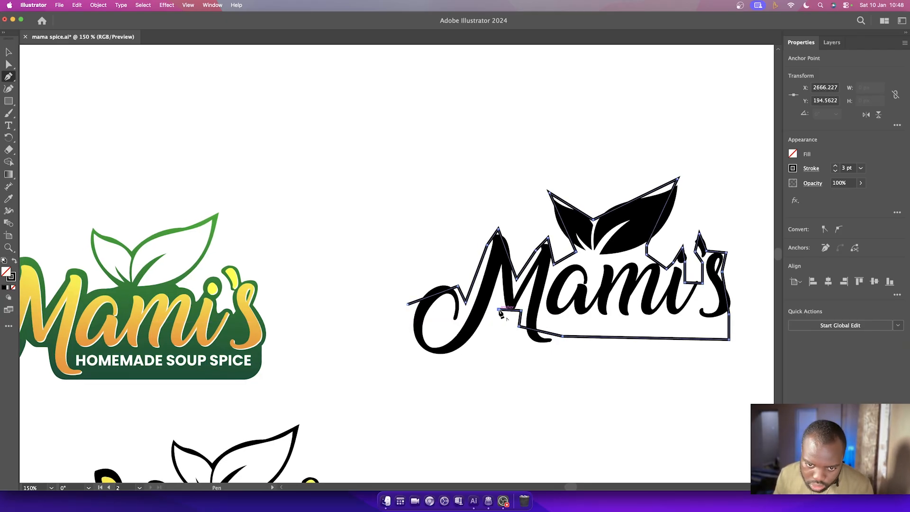
pyautogui.click(499, 309)
pyautogui.click(431, 359)
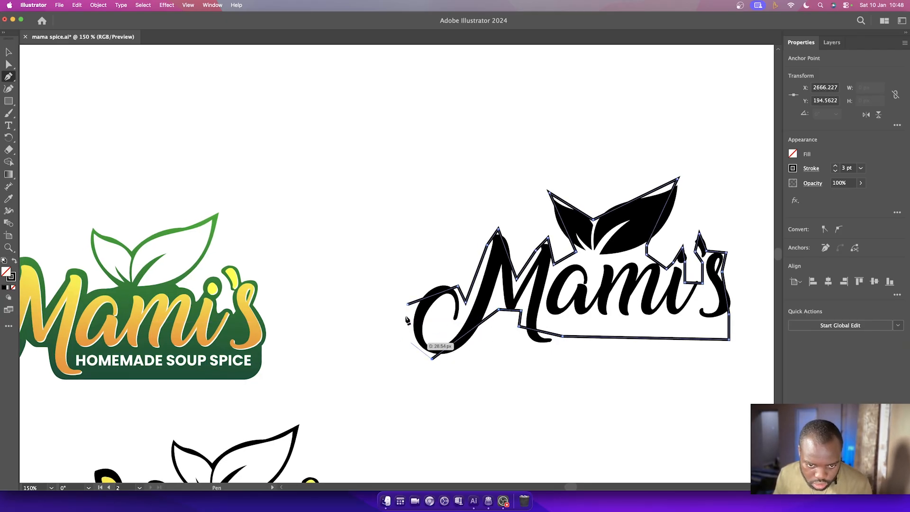
pyautogui.click(408, 303)
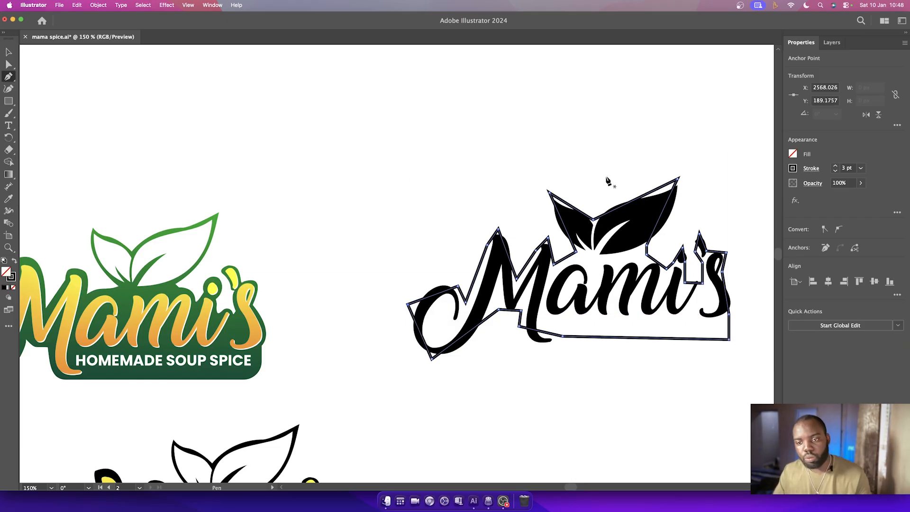
# Convert the outline's leftmost corner to a smooth anchor and extend its handles to curve around the M's swash.
pyautogui.click(8, 65)
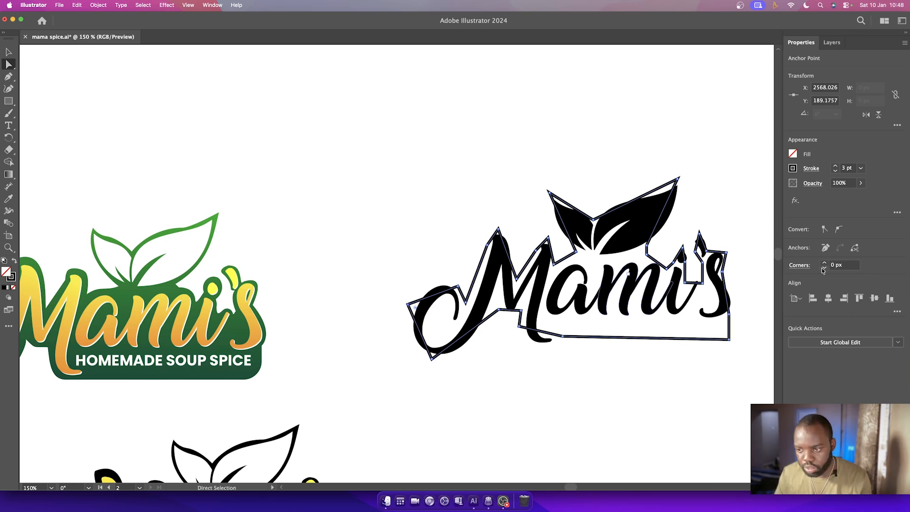
pyautogui.click(839, 229)
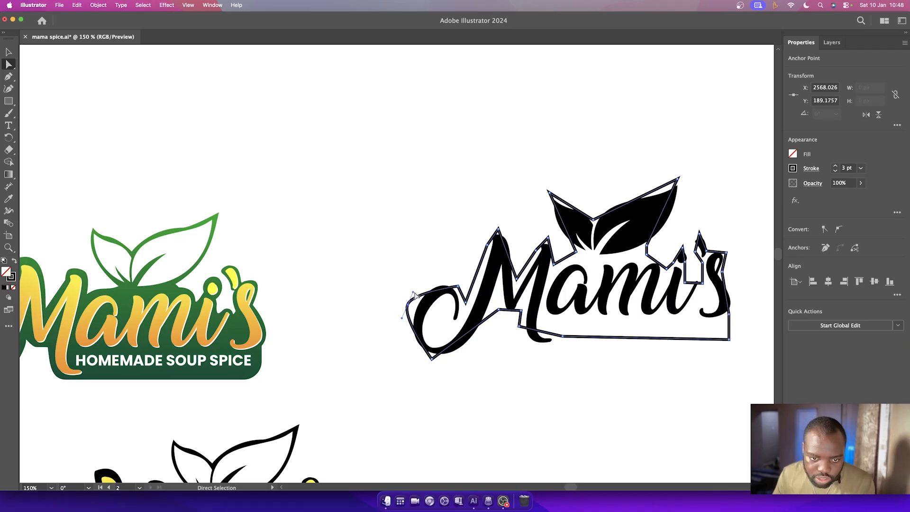
pyautogui.moveTo(414, 291); pyautogui.dragTo(431, 263)
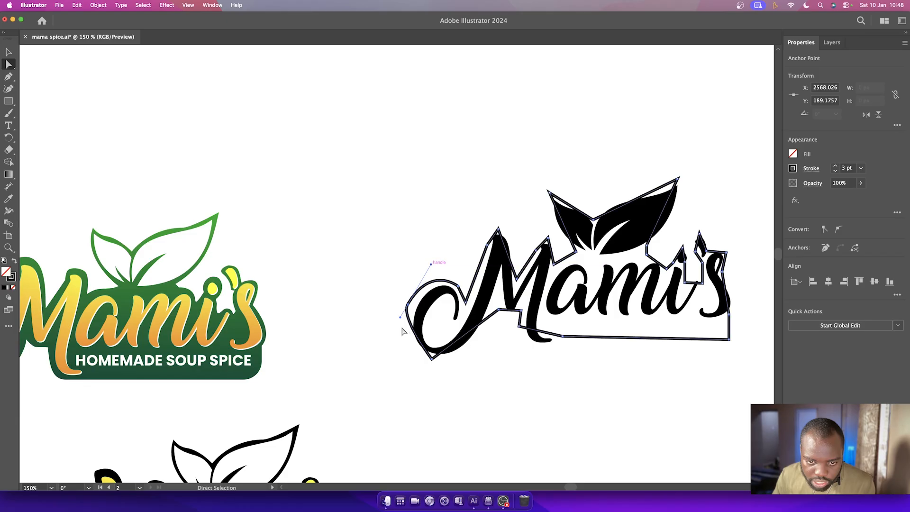
pyautogui.moveTo(399, 320); pyautogui.dragTo(393, 357)
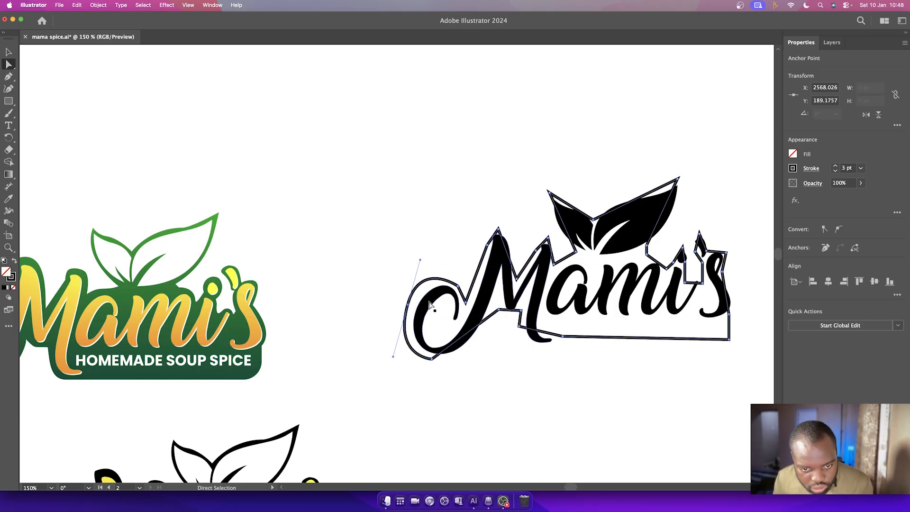
pyautogui.click(421, 261)
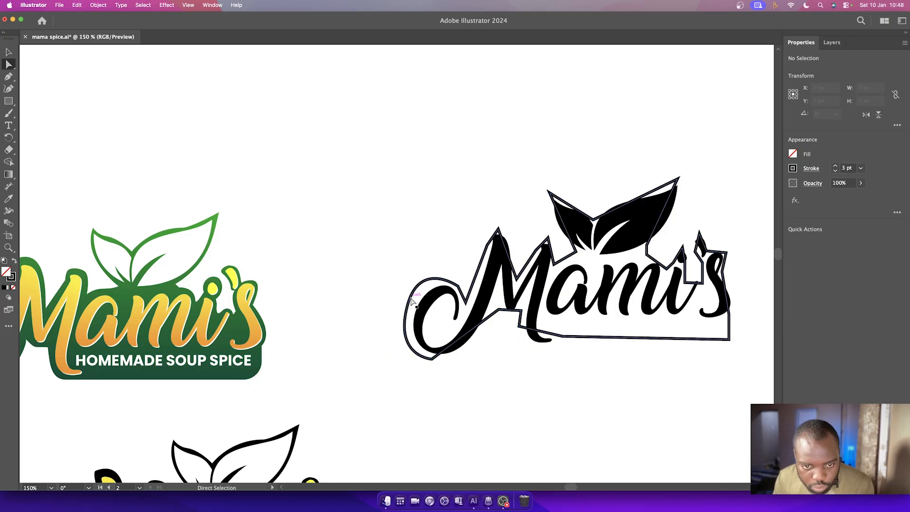
pyautogui.click(420, 262)
pyautogui.moveTo(419, 263); pyautogui.dragTo(429, 261)
# Convert the outline's lowest anchor under the swash to smooth and adjust its handles to round the swash's underside.
pyautogui.click(431, 359)
pyautogui.click(839, 229)
pyautogui.moveTo(388, 348); pyautogui.dragTo(393, 342)
pyautogui.moveTo(445, 365); pyautogui.dragTo(474, 374)
pyautogui.hscroll(-1, 474, 374)
pyautogui.click(412, 303)
pyautogui.moveTo(428, 259); pyautogui.dragTo(427, 266)
# Convert the outline anchors at both M peaks and just right of the second peak to smooth, rounding the first peak with its handles.
pyautogui.click(501, 228)
pyautogui.click(839, 229)
pyautogui.moveTo(496, 228); pyautogui.dragTo(481, 227)
pyautogui.moveTo(515, 230); pyautogui.dragTo(564, 240)
pyautogui.click(551, 237)
pyautogui.click(839, 229)
pyautogui.click(557, 262)
pyautogui.click(839, 230)
# Curve the outline around the left leaf by adjusting its tip and lower anchors, and add an anchor along its upper edge.
pyautogui.scroll(-1, 564, 237)
pyautogui.click(552, 188)
pyautogui.click(839, 229)
pyautogui.moveTo(544, 207); pyautogui.dragTo(547, 229)
pyautogui.click(580, 248)
pyautogui.moveTo(554, 175); pyautogui.dragTo(552, 188)
pyautogui.press('p')
pyautogui.click(569, 198)
pyautogui.press('a')
# Convert the outline anchor in the notch between the two leaves and adjust its handles to follow the leaf edges.
pyautogui.click(597, 215)
pyautogui.click(838, 229)
pyautogui.moveTo(586, 217); pyautogui.dragTo(594, 204)
pyautogui.moveTo(602, 246); pyautogui.dragTo(597, 213)
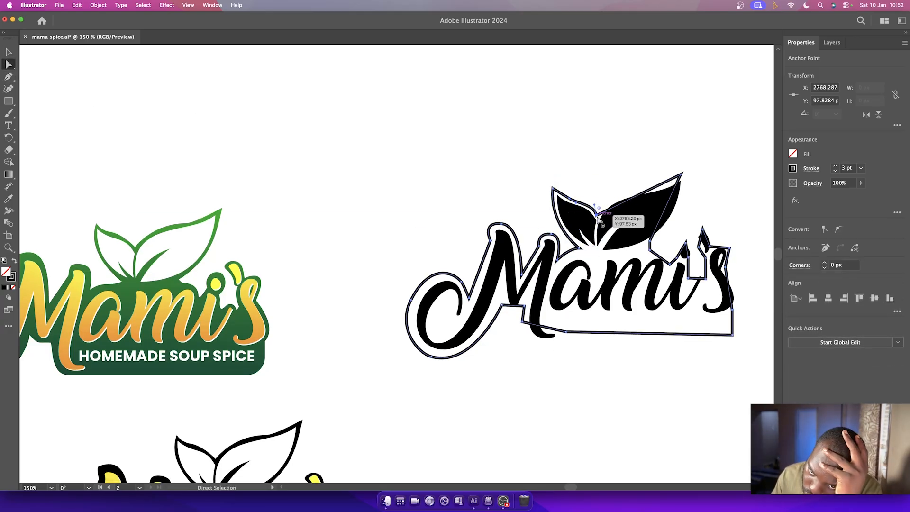
pyautogui.click(568, 198)
# Add smooth anchors to the outline around the right leaf and shape its upper and lower edges into curves.
pyautogui.scroll(-1, 617, 204)
pyautogui.press('p')
pyautogui.click(654, 184)
pyautogui.click(839, 229)
pyautogui.moveTo(655, 187); pyautogui.dragTo(689, 170)
pyautogui.click(650, 236)
pyautogui.click(843, 235)
pyautogui.moveTo(661, 215); pyautogui.dragTo(675, 229)
# Convert the outline corner between the right leaf and the i's dot to smooth and adjust the curve there.
pyautogui.hscroll(1, 654, 246)
pyautogui.click(662, 260)
pyautogui.click(839, 229)
pyautogui.click(642, 246)
pyautogui.moveTo(653, 262); pyautogui.dragTo(695, 259)
# Round the outline around the i's dot and smooth its corners in the gap between the i and the apostrophe.
pyautogui.click(678, 238)
pyautogui.click(839, 230)
pyautogui.click(680, 259)
pyautogui.click(677, 238)
pyautogui.click(680, 275)
pyautogui.click(839, 229)
pyautogui.click(697, 254)
pyautogui.click(838, 230)
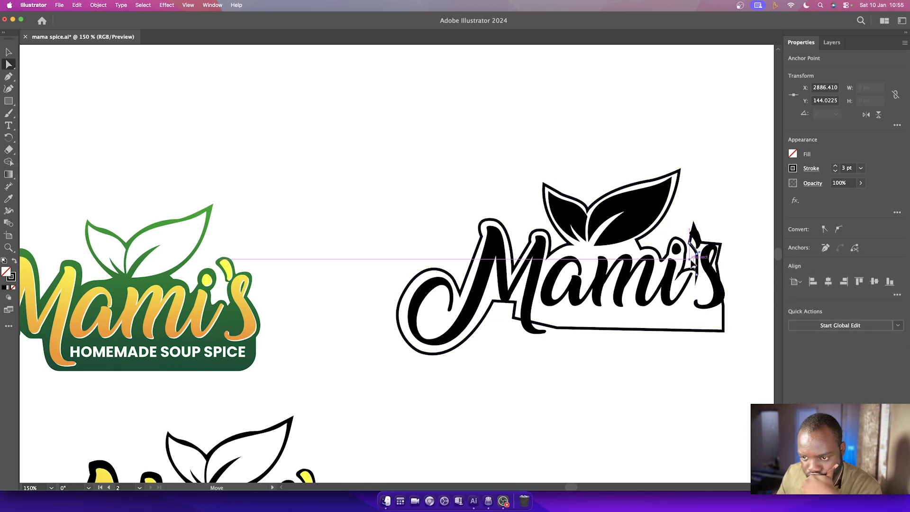
# Convert the outline anchors beside the apostrophe and at the upper right of the s to smooth and refine the nearby curve.
pyautogui.press('super+equal')
pyautogui.press('super+equal')
pyautogui.press('super+equal')
pyautogui.click(9, 77)
pyautogui.click(8, 64)
pyautogui.click(404, 272)
pyautogui.click(839, 229)
pyautogui.click(482, 272)
pyautogui.click(839, 230)
pyautogui.moveTo(473, 258); pyautogui.dragTo(476, 257)
# Smooth the outline at the lower right of the s and adjust the handles in the gap between the i and apostrophe.
pyautogui.click(490, 437)
pyautogui.click(839, 229)
pyautogui.moveTo(484, 400); pyautogui.dragTo(530, 406)
pyautogui.click(372, 352)
pyautogui.moveTo(386, 341); pyautogui.dragTo(385, 331)
pyautogui.moveTo(387, 301); pyautogui.dragTo(382, 309)
pyautogui.hscroll(-10, 529, 284)
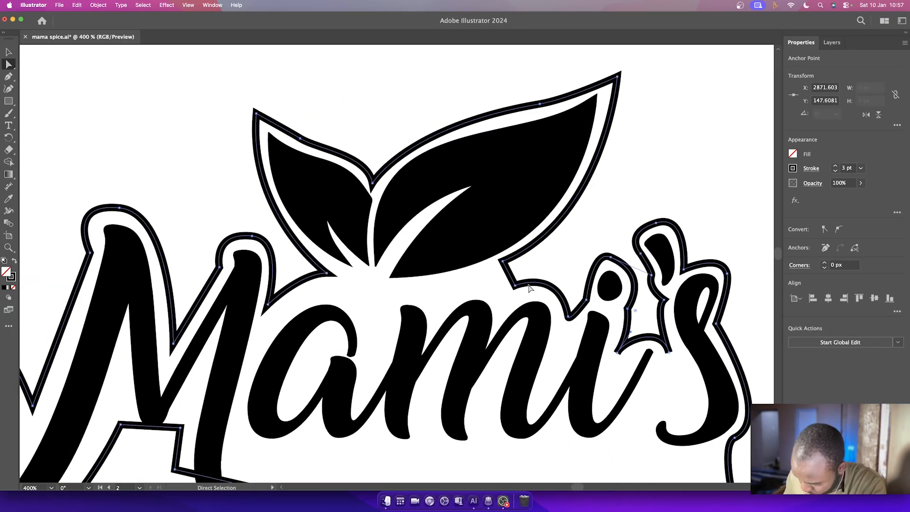
# Draw a rectangle about 227 by 34 px beneath the lettering and round its corners to about 11 px.
pyautogui.press('super+minus')
pyautogui.press('super+minus')
pyautogui.press('super+minus')
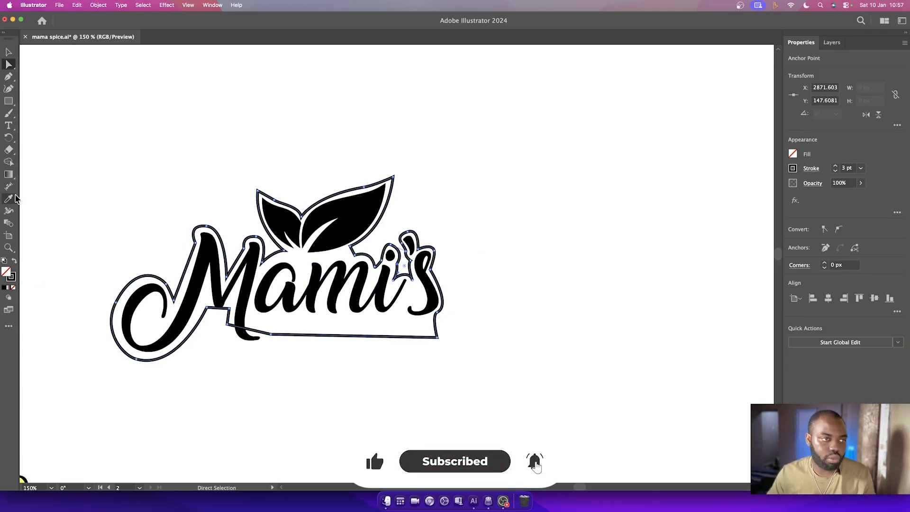
pyautogui.click(7, 104)
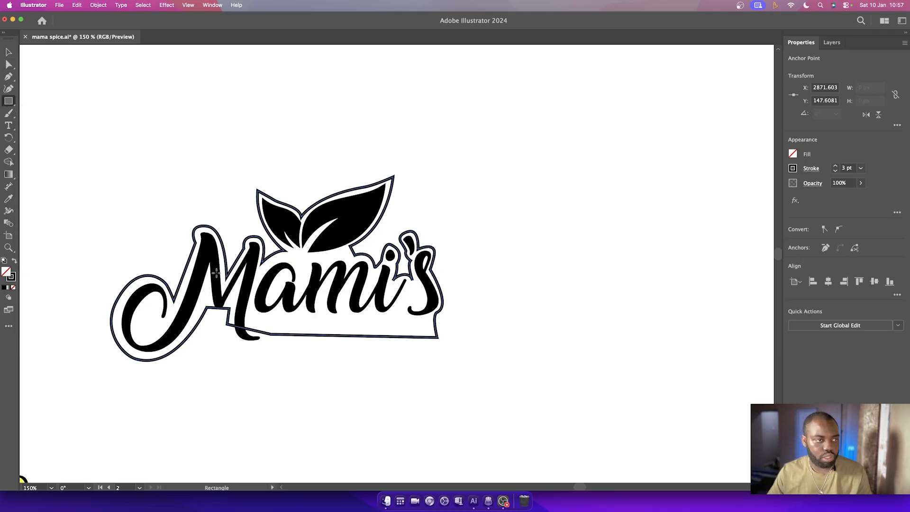
pyautogui.moveTo(228, 316); pyautogui.dragTo(439, 348)
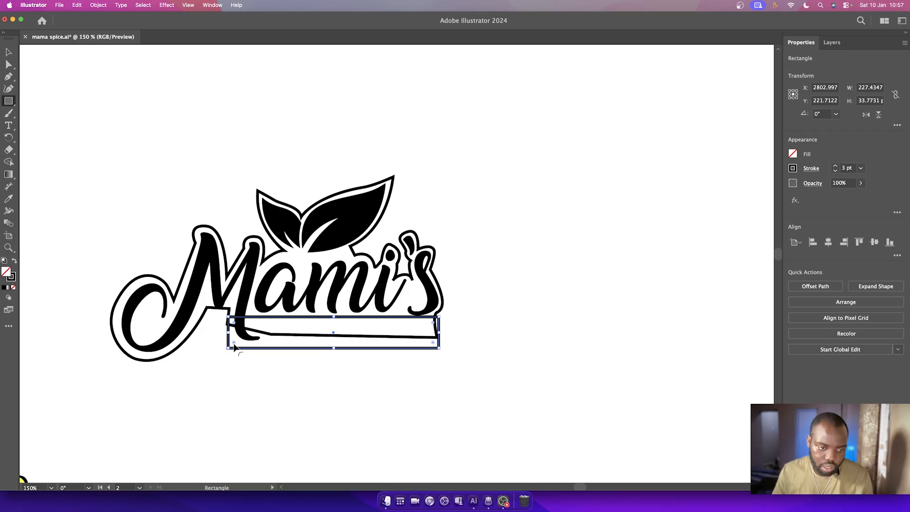
pyautogui.hscroll(1, 234, 345)
pyautogui.hscroll(-1, 233, 344)
pyautogui.moveTo(232, 342); pyautogui.dragTo(237, 339)
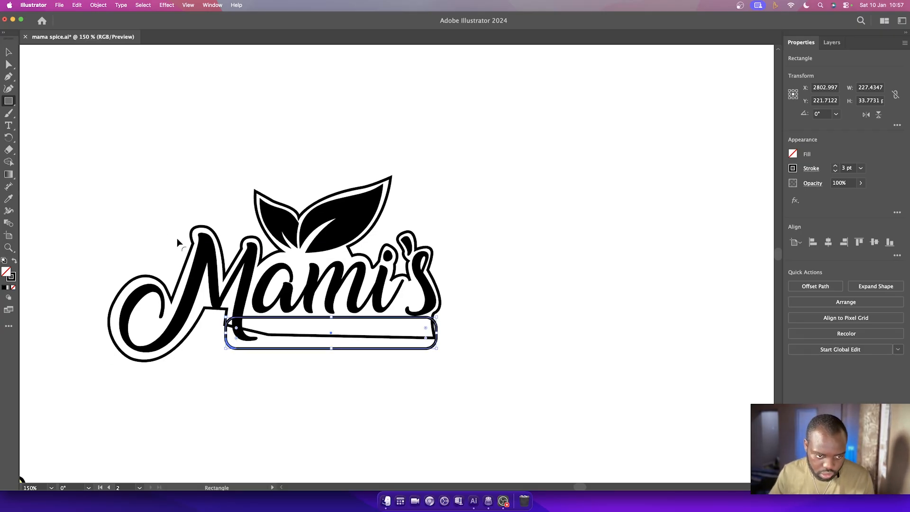
# Extend the rounded rectangle upward behind the lettering to about 69 px high and nudge it up by 2 px.
pyautogui.click(8, 52)
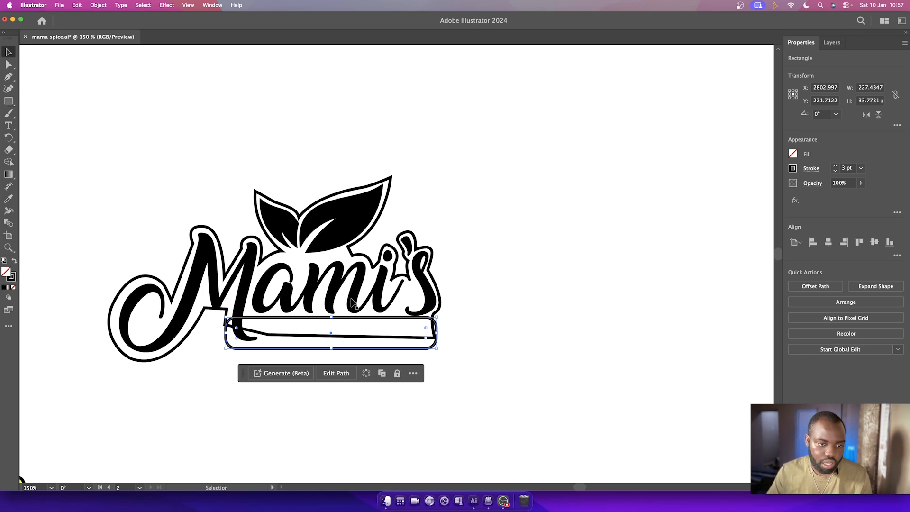
pyautogui.moveTo(332, 317); pyautogui.dragTo(331, 284)
pyautogui.click(460, 329)
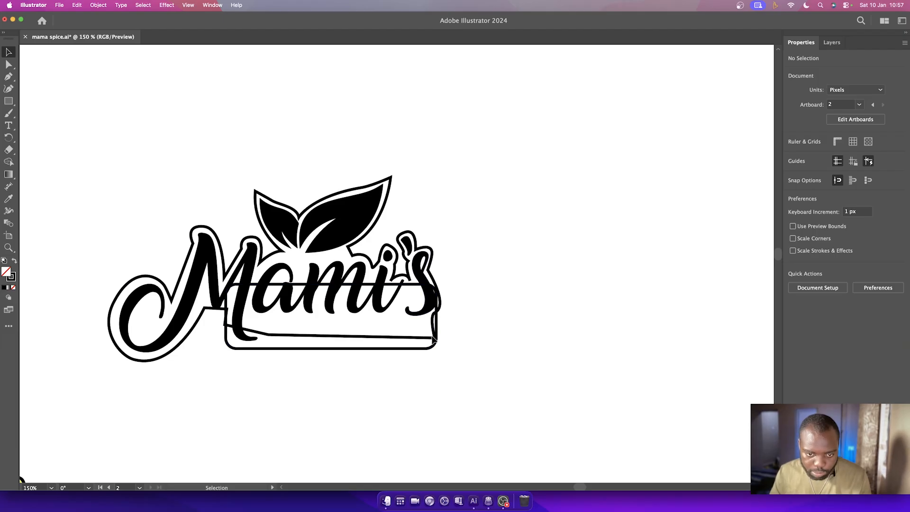
pyautogui.scroll(-1, 400, 350)
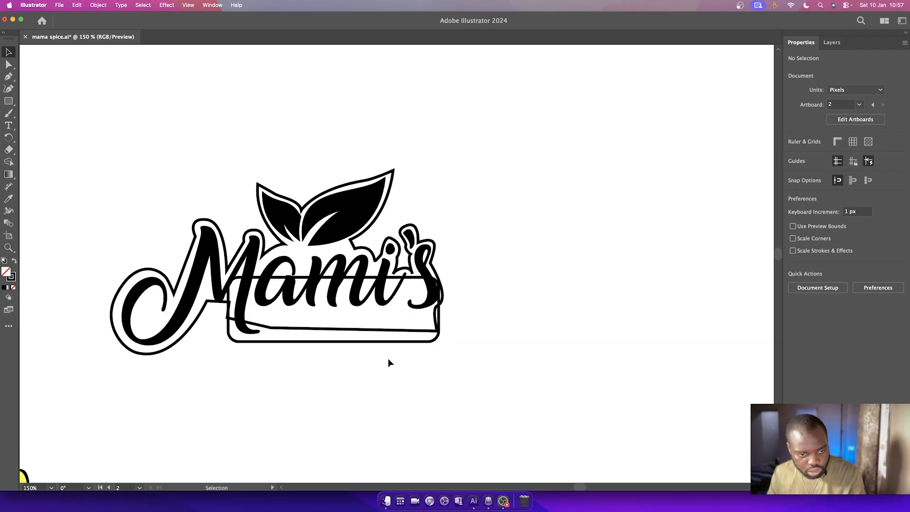
pyautogui.click(273, 342)
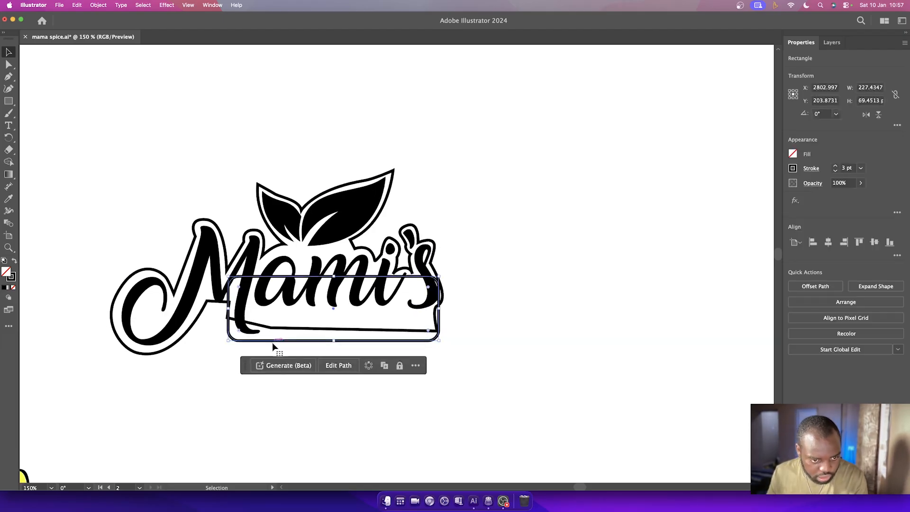
pyautogui.press('Up')
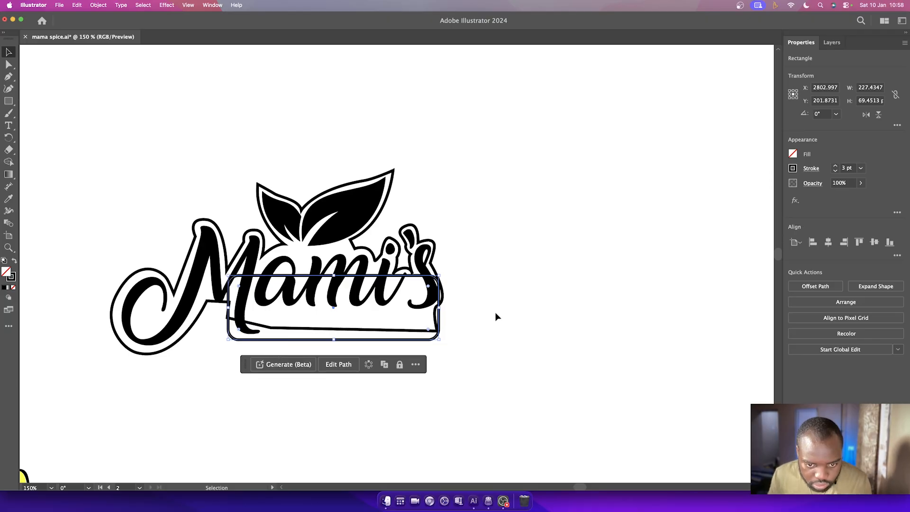
# Move the outline's two lower corner anchors inward so that they lie inside the rounded rectangle.
pyautogui.click(444, 313)
pyautogui.click(436, 332)
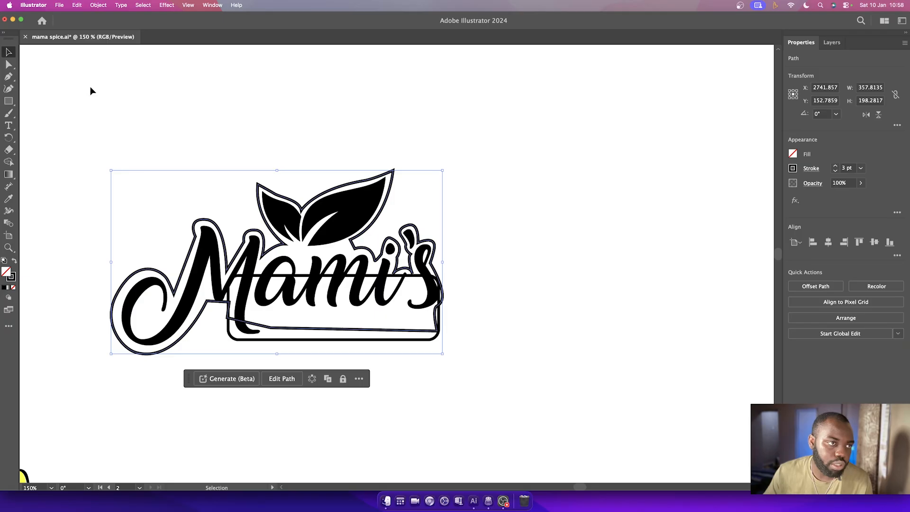
pyautogui.click(9, 65)
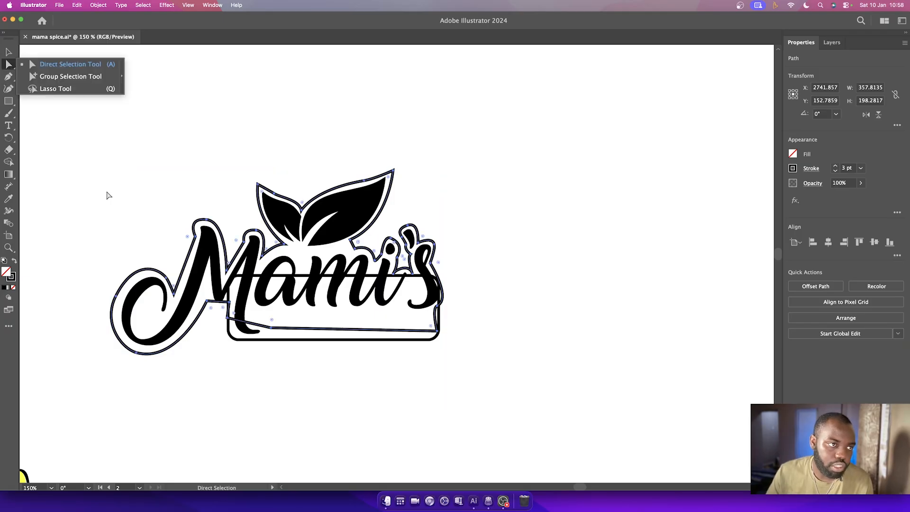
pyautogui.moveTo(230, 321)
pyautogui.mouseDown()
pyautogui.moveTo(220, 318)
pyautogui.moveTo(228, 321)
pyautogui.mouseUp()
pyautogui.click(228, 321)
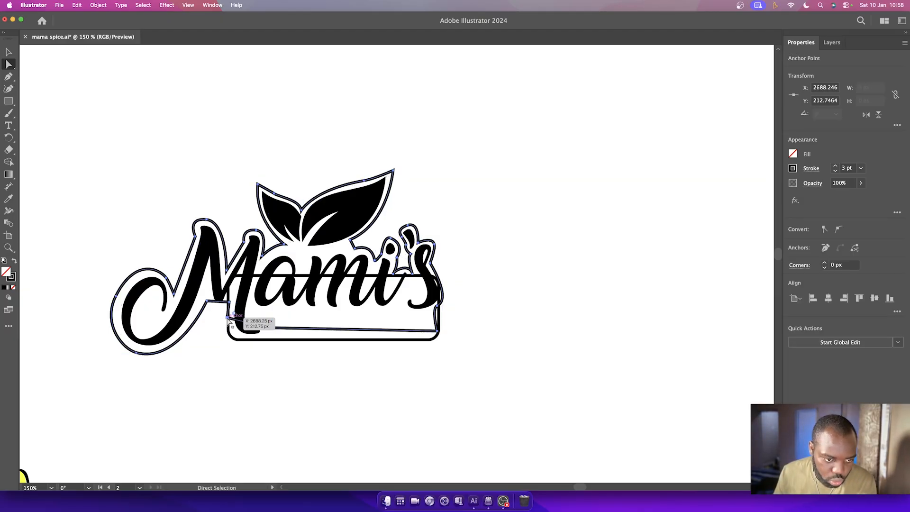
pyautogui.click(234, 320)
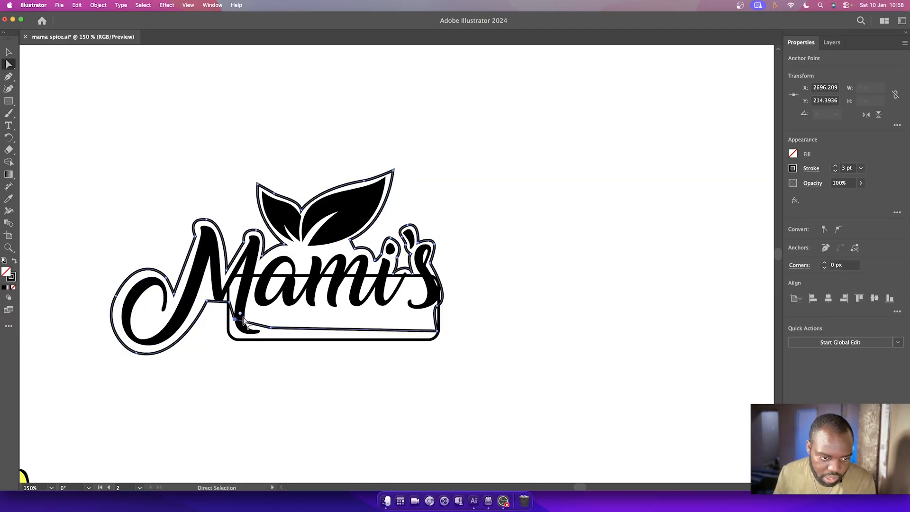
pyautogui.moveTo(433, 335); pyautogui.dragTo(426, 332)
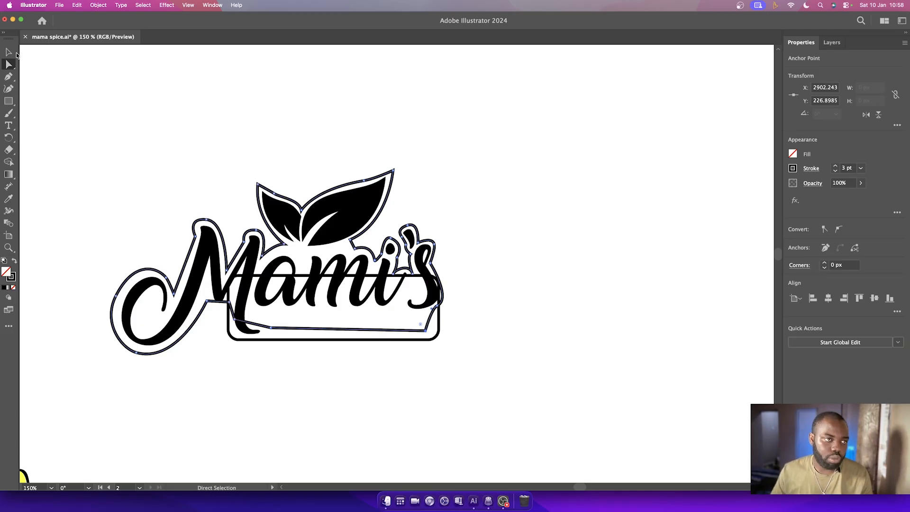
# Merge the outline and the rounded rectangle into one shape with the Shape Builder tool.
pyautogui.click(15, 55)
pyautogui.scroll(1, 416, 350)
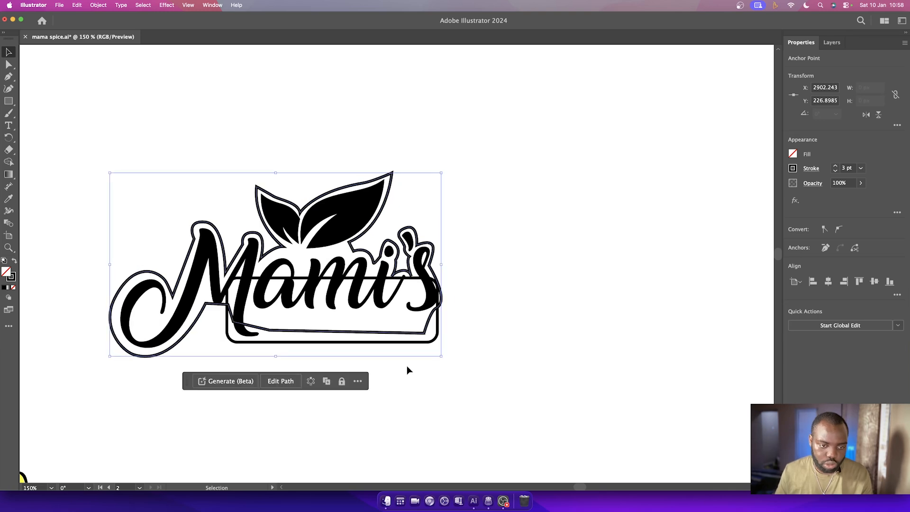
pyautogui.moveTo(365, 325); pyautogui.dragTo(368, 327)
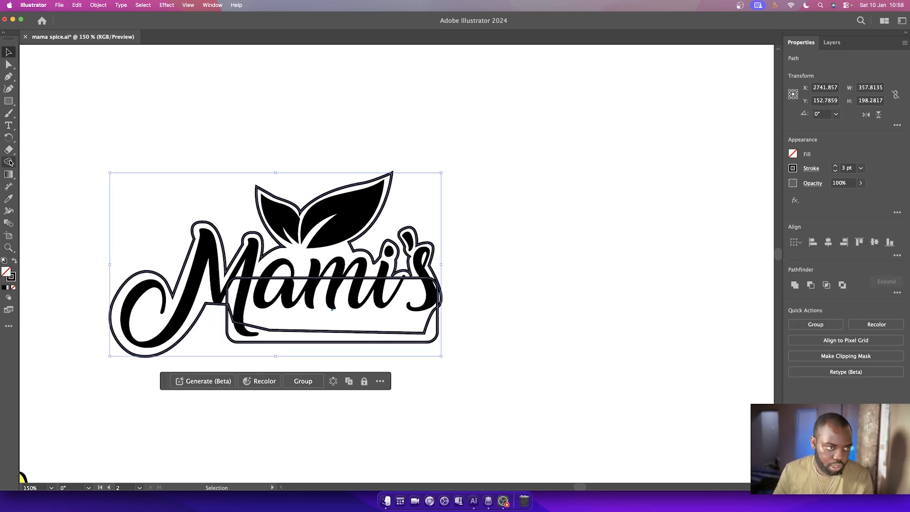
pyautogui.click(9, 162)
pyautogui.moveTo(331, 336); pyautogui.dragTo(330, 308)
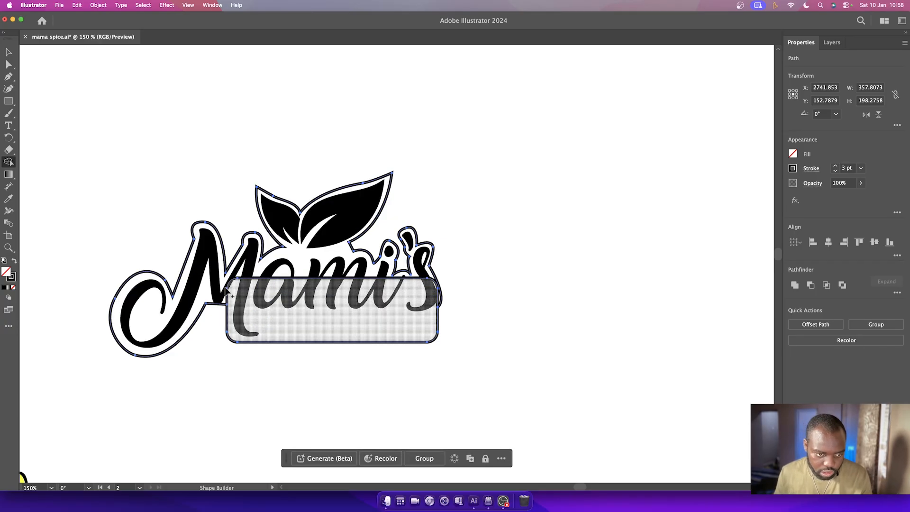
pyautogui.moveTo(222, 297); pyautogui.dragTo(290, 290)
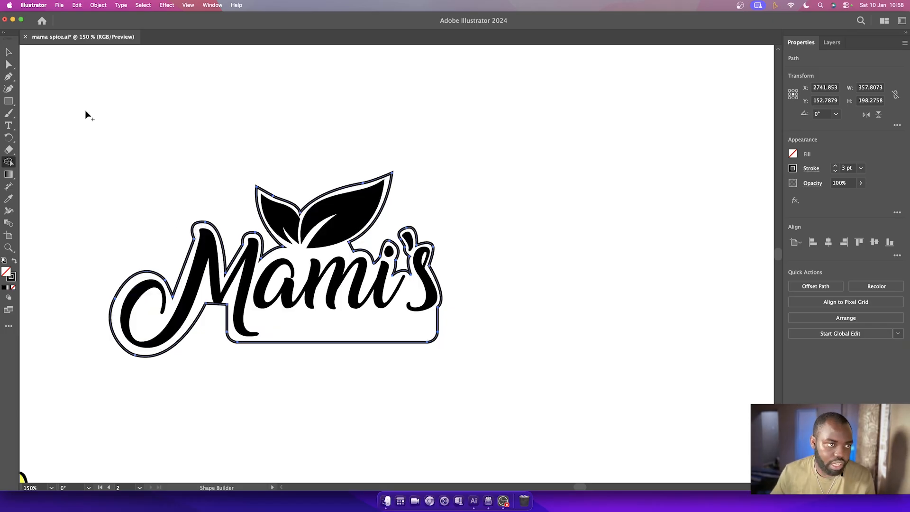
# Smooth the corner where the M's outline meets the rectangular base and adjust the curve there.
pyautogui.click(9, 64)
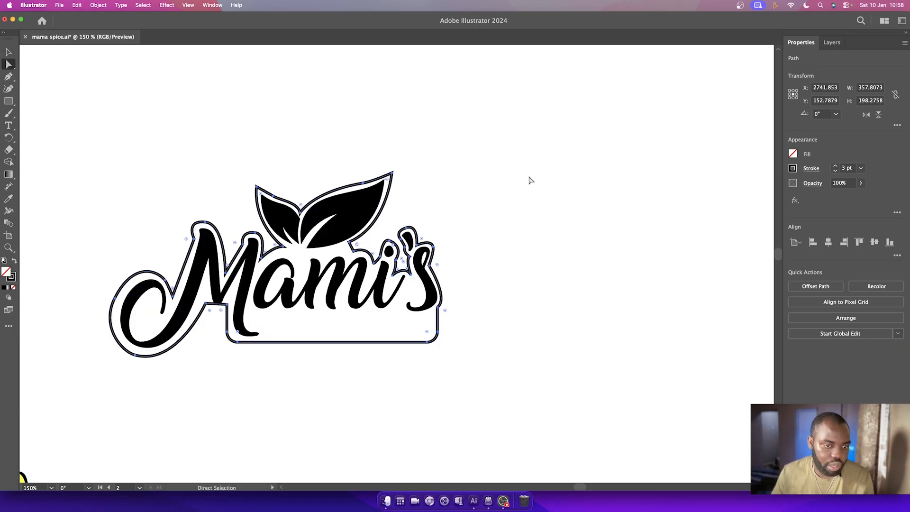
pyautogui.click(512, 276)
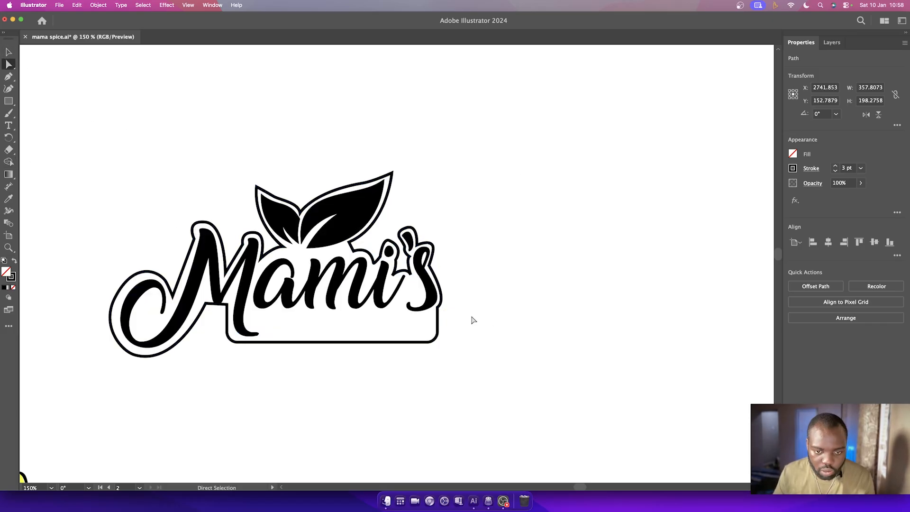
pyautogui.click(238, 341)
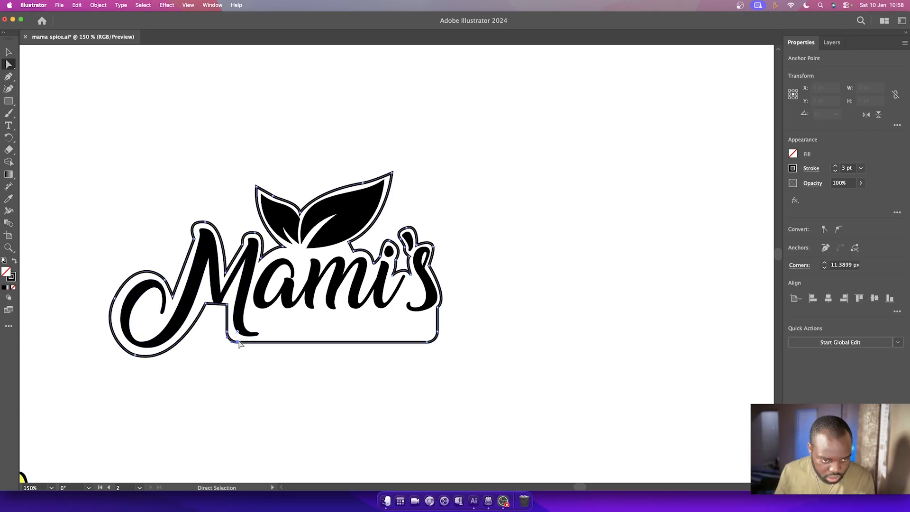
pyautogui.click(228, 307)
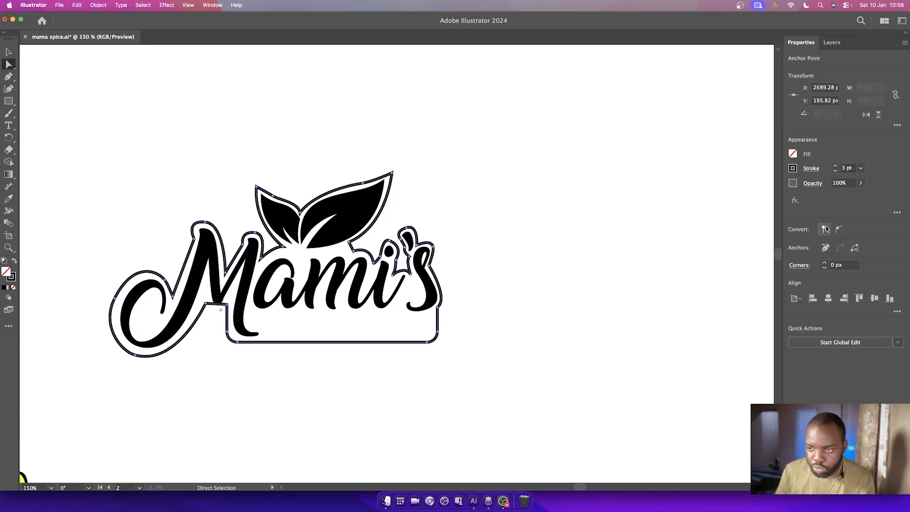
pyautogui.moveTo(219, 307); pyautogui.dragTo(236, 341)
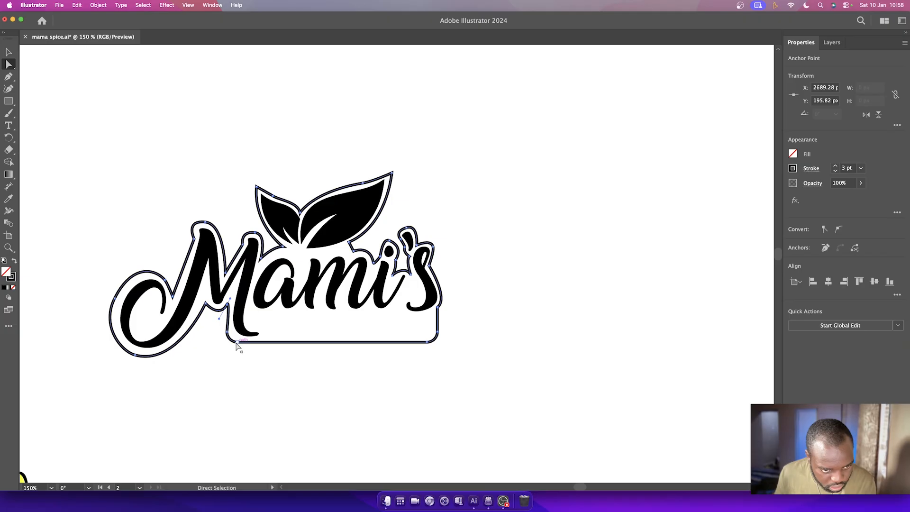
pyautogui.press('super+z')
pyautogui.moveTo(215, 310); pyautogui.dragTo(249, 342)
# Refine the anchors and handles at the base's lower-left corner into a wider curve, and deselect the outline.
pyautogui.click(239, 343)
pyautogui.click(308, 342)
pyautogui.click(228, 331)
pyautogui.moveTo(228, 343); pyautogui.dragTo(227, 346)
pyautogui.moveTo(228, 327); pyautogui.dragTo(227, 321)
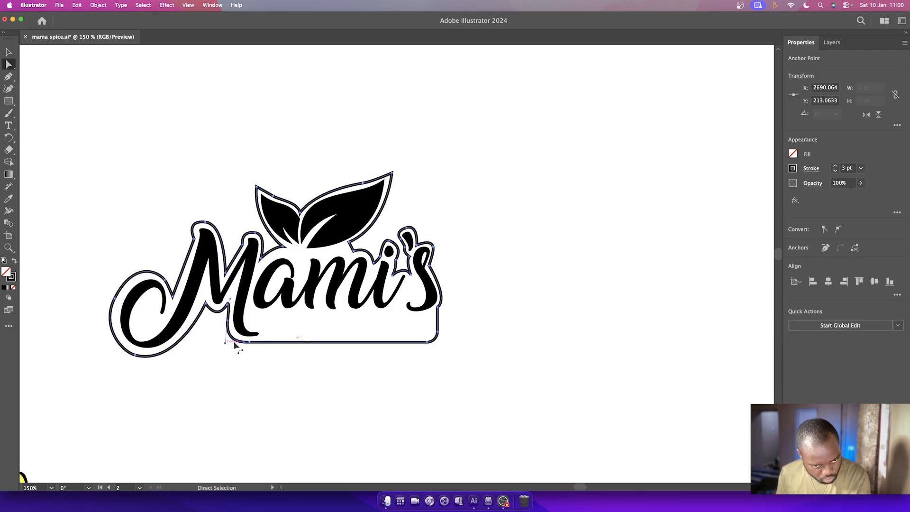
pyautogui.click(66, 104)
pyautogui.click(9, 53)
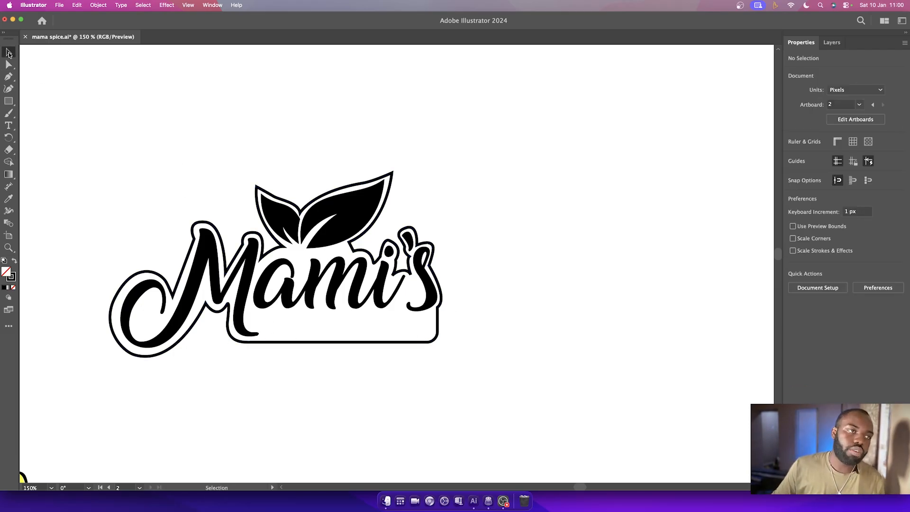
# Set the contour shape's stroke to 0 pt and fill it with black.
pyautogui.click(302, 346)
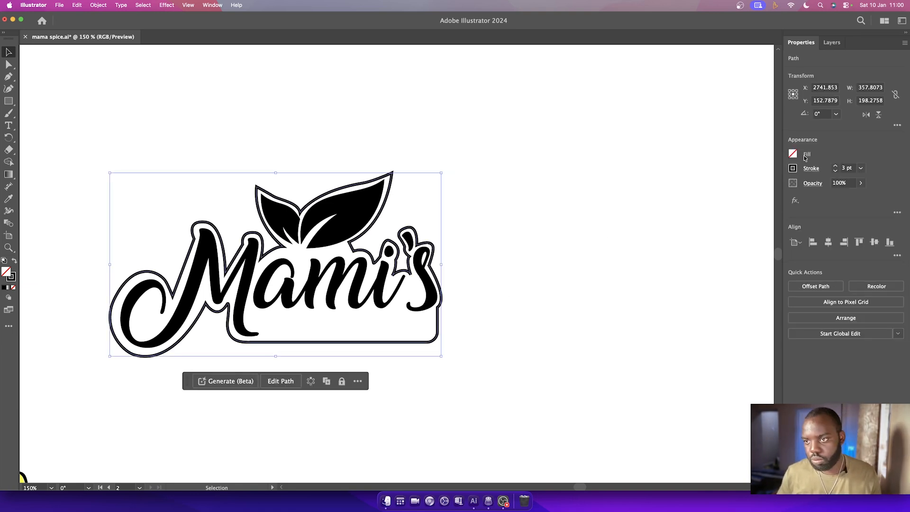
pyautogui.click(838, 171)
pyautogui.click(837, 171)
pyautogui.click(837, 171)
pyautogui.click(838, 171)
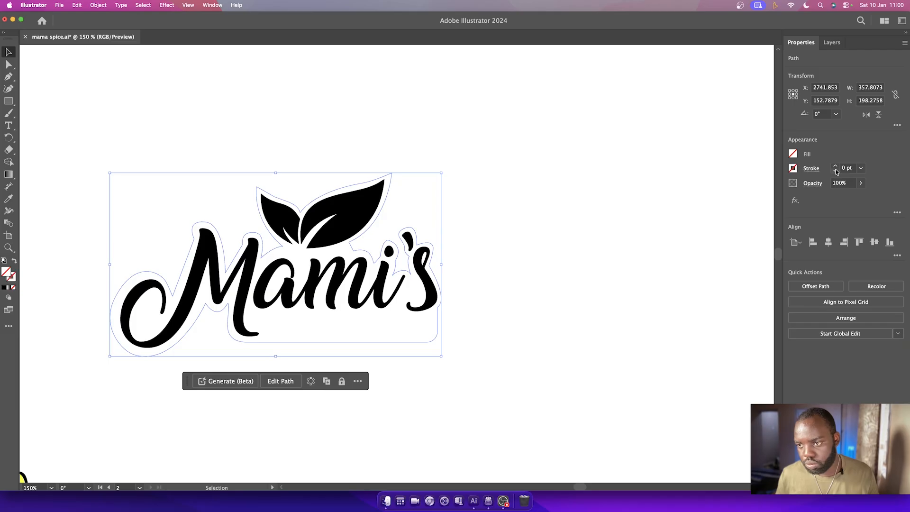
pyautogui.click(794, 155)
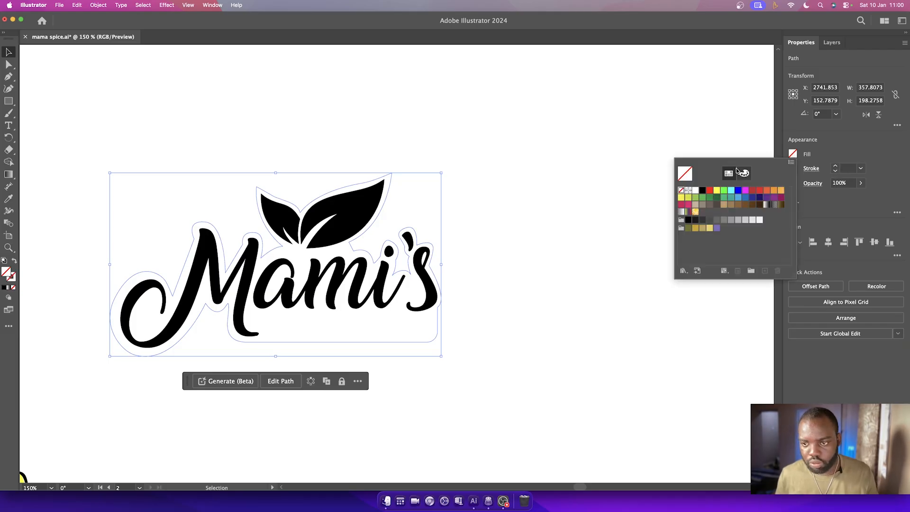
pyautogui.click(704, 191)
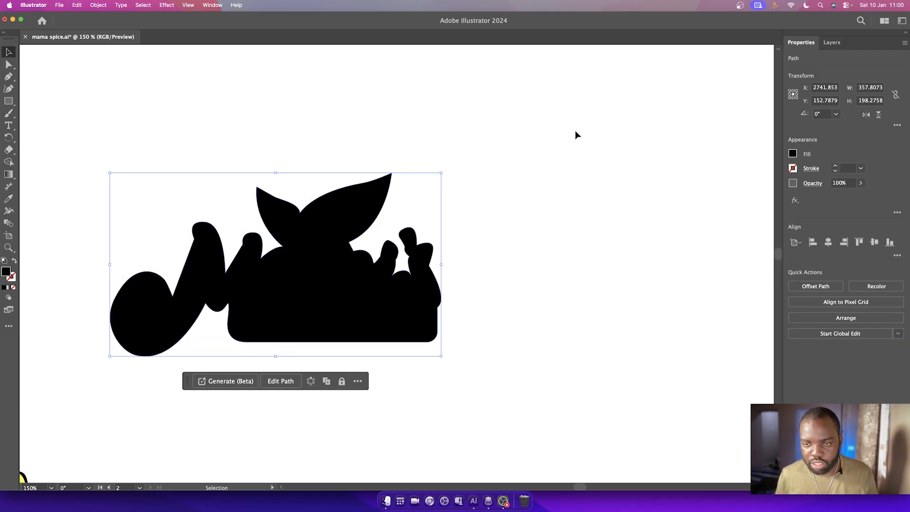
# Apply the white-to-black linear gradient to the contour shape and turn it near vertical, with black at the top.
pyautogui.click(9, 175)
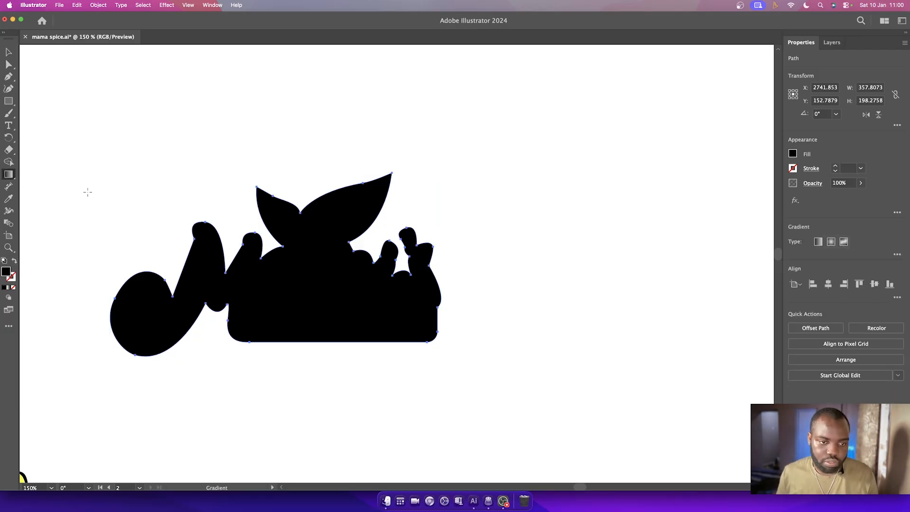
pyautogui.click(793, 153)
pyautogui.click(767, 205)
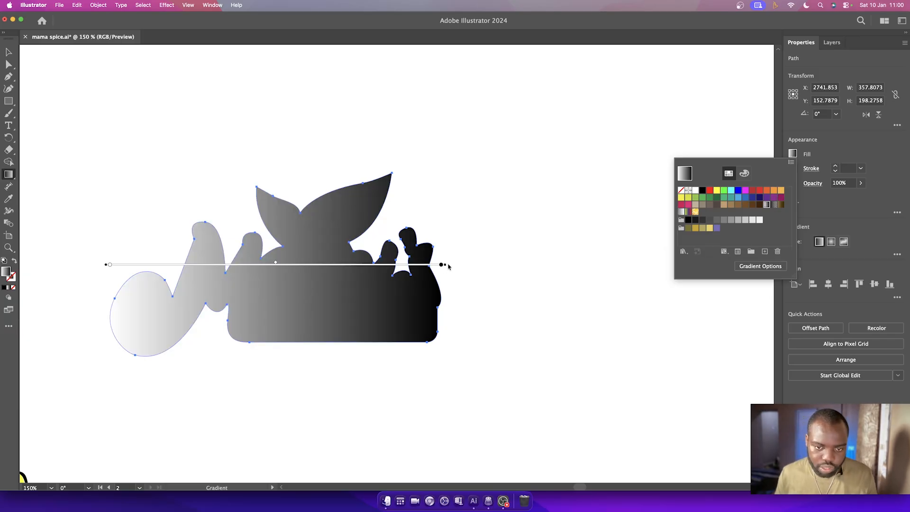
pyautogui.click(106, 267)
pyautogui.moveTo(441, 234)
pyautogui.mouseDown()
pyautogui.moveTo(317, 134)
pyautogui.moveTo(116, 122)
pyautogui.mouseUp()
pyautogui.moveTo(282, 136); pyautogui.dragTo(341, 308)
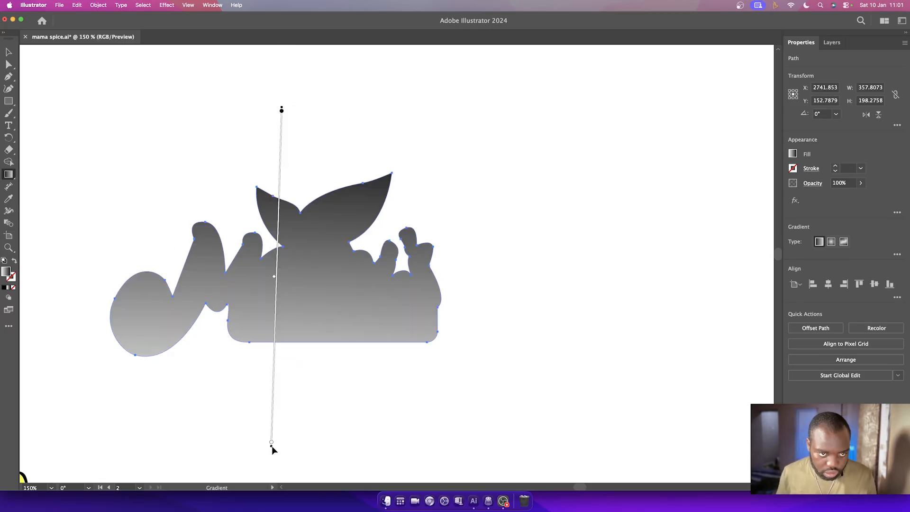
# Shorten the gradient so black starts near the leaf tips and white ends at the base of the shape.
pyautogui.hscroll(-1, 291, 151)
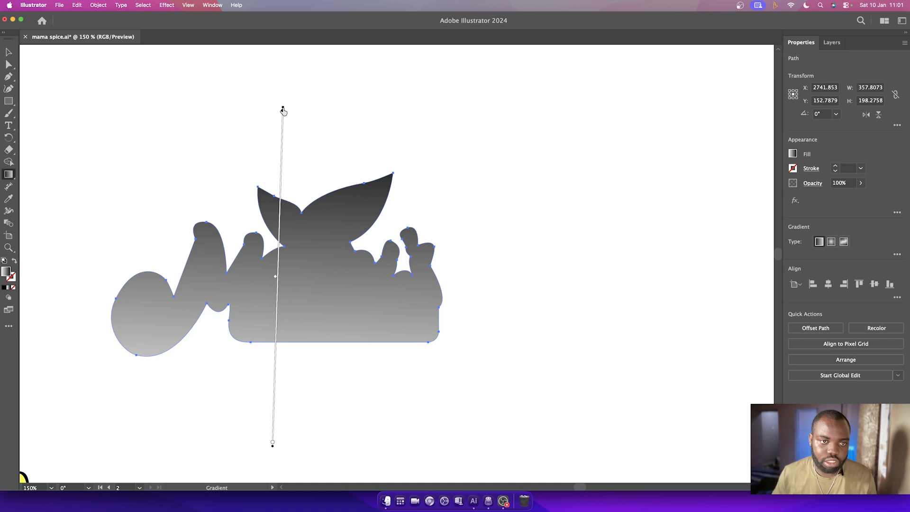
pyautogui.moveTo(283, 110); pyautogui.dragTo(277, 279)
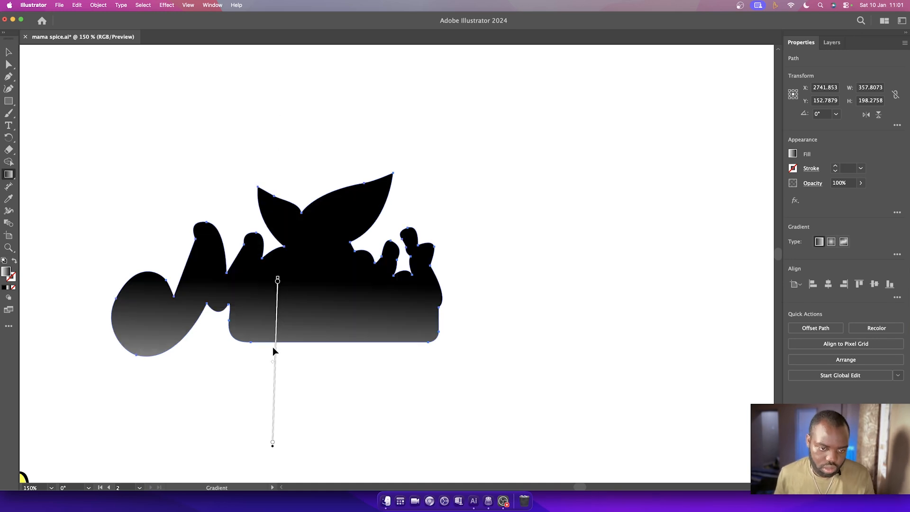
pyautogui.moveTo(277, 348); pyautogui.dragTo(308, 258)
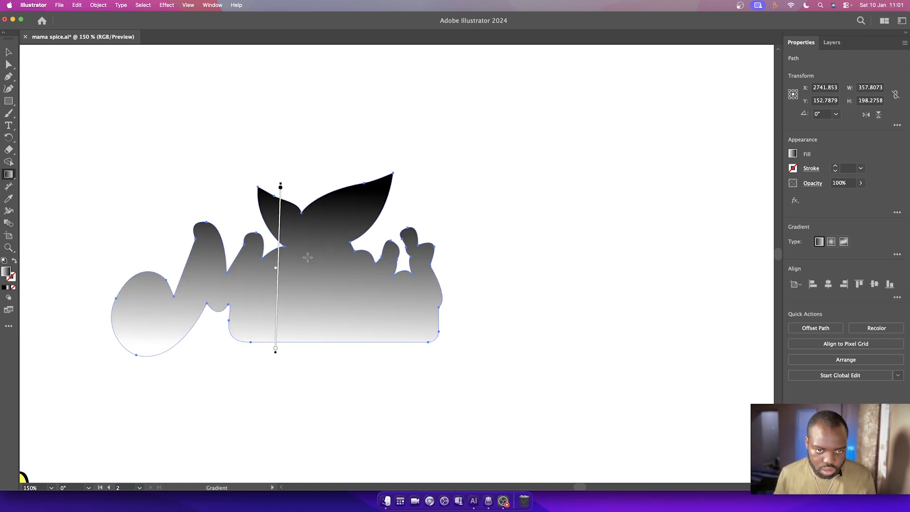
# Recolor the white stop at the base of the contour shape's gradient to a dark red.
pyautogui.doubleClick(275, 350)
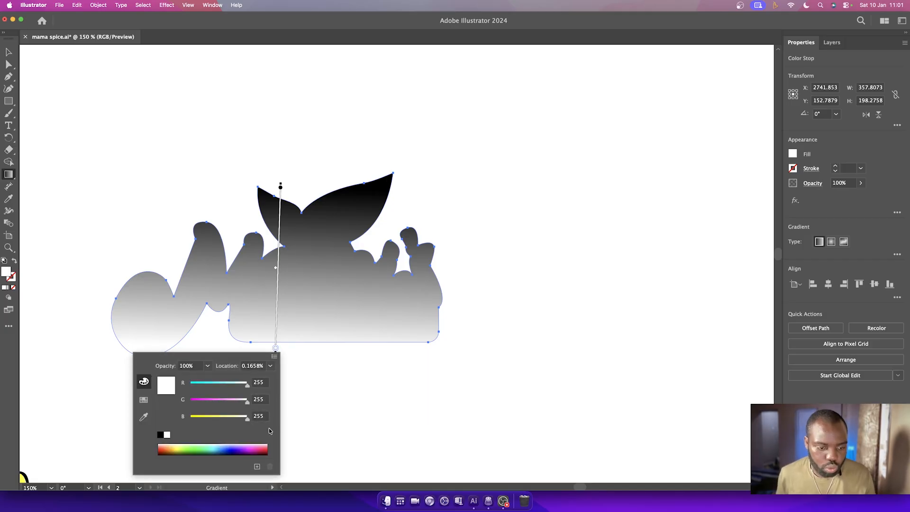
pyautogui.click(269, 447)
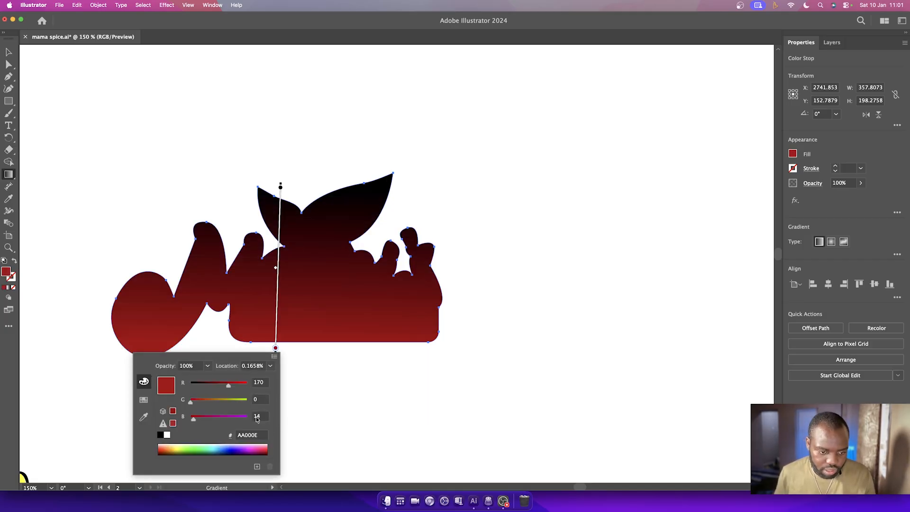
pyautogui.moveTo(229, 388); pyautogui.dragTo(215, 388)
pyautogui.click(281, 187)
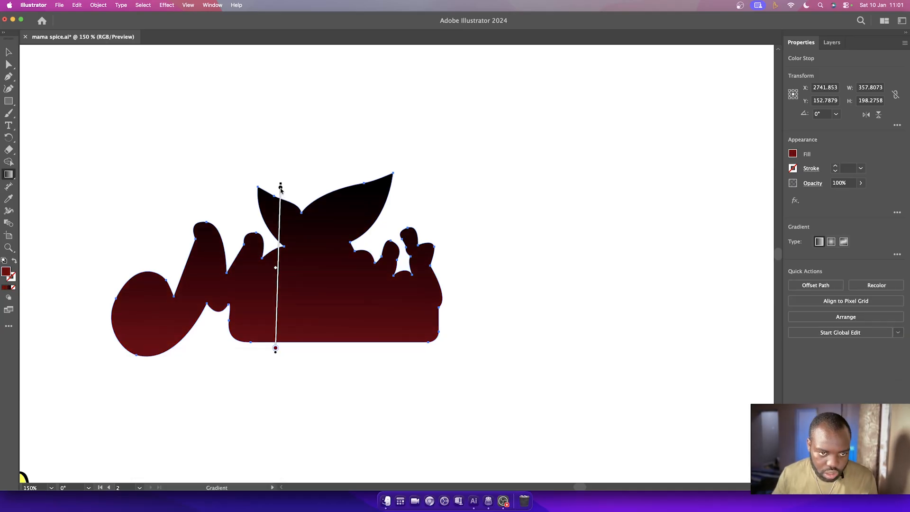
# Set the gradient's black stop near the leaf tips to red C10000 and finish editing the gradient.
pyautogui.doubleClick(281, 187)
pyautogui.moveTo(236, 226)
pyautogui.mouseDown()
pyautogui.moveTo(246, 227)
pyautogui.moveTo(237, 227)
pyautogui.mouseUp()
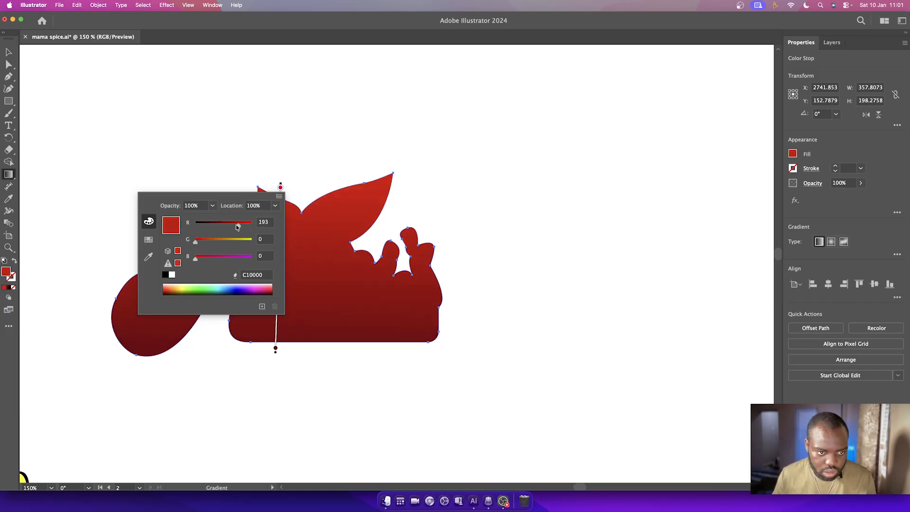
pyautogui.click(5, 54)
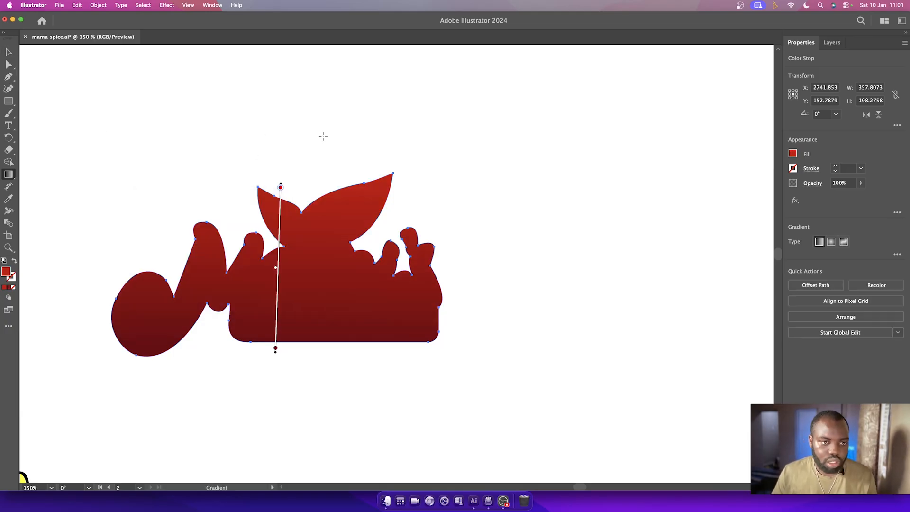
pyautogui.click(9, 52)
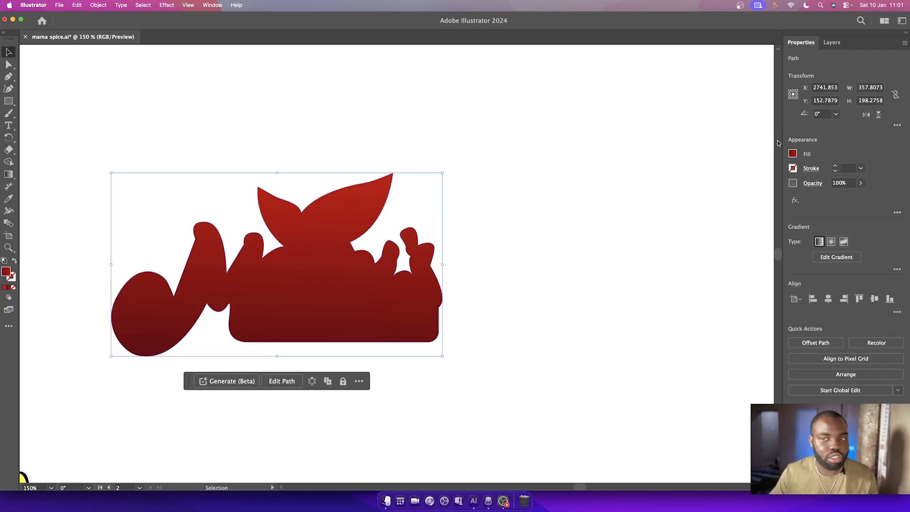
# Reorder the layer objects so the Mami's lettering group is on top and the red contour lies beneath both leaves.
pyautogui.click(832, 42)
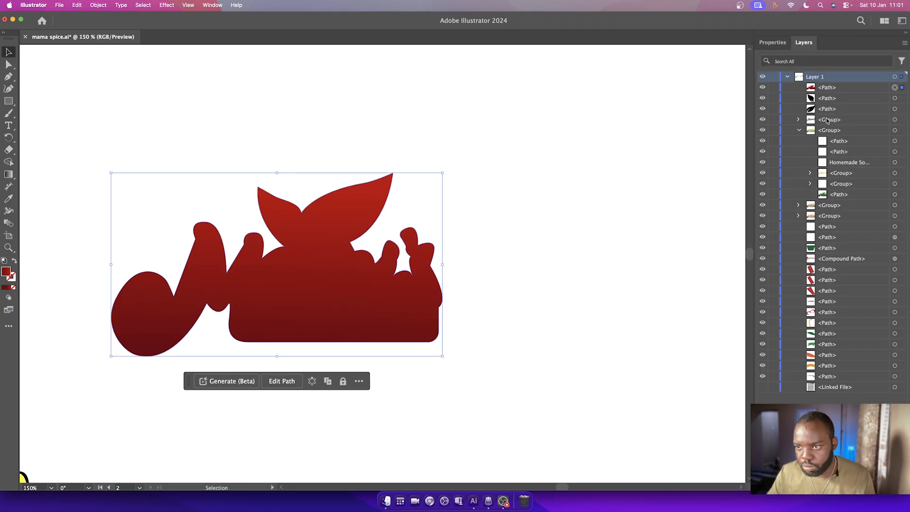
pyautogui.click(827, 121)
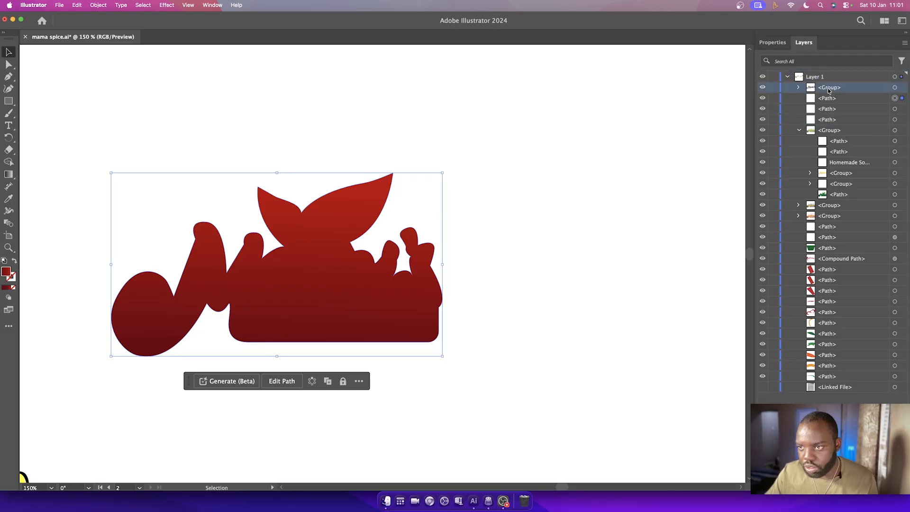
pyautogui.moveTo(832, 87); pyautogui.dragTo(832, 84)
pyautogui.click(799, 131)
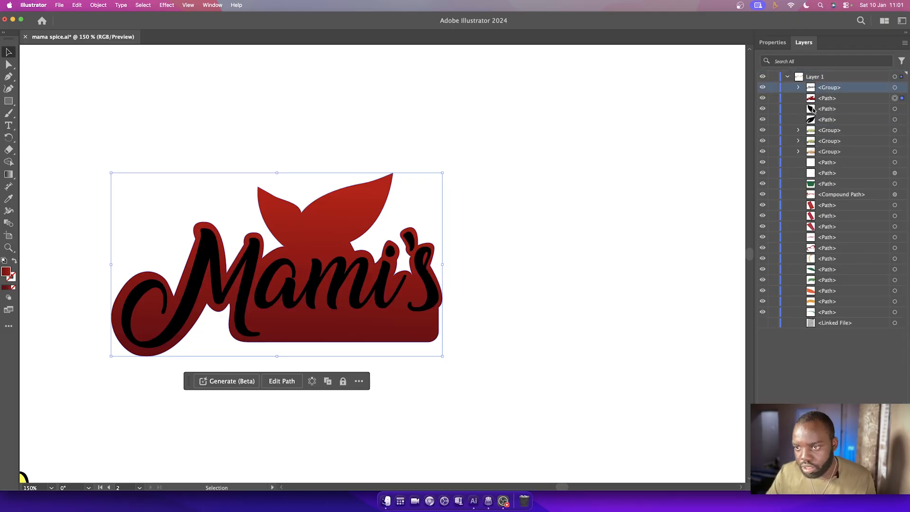
pyautogui.click(826, 101)
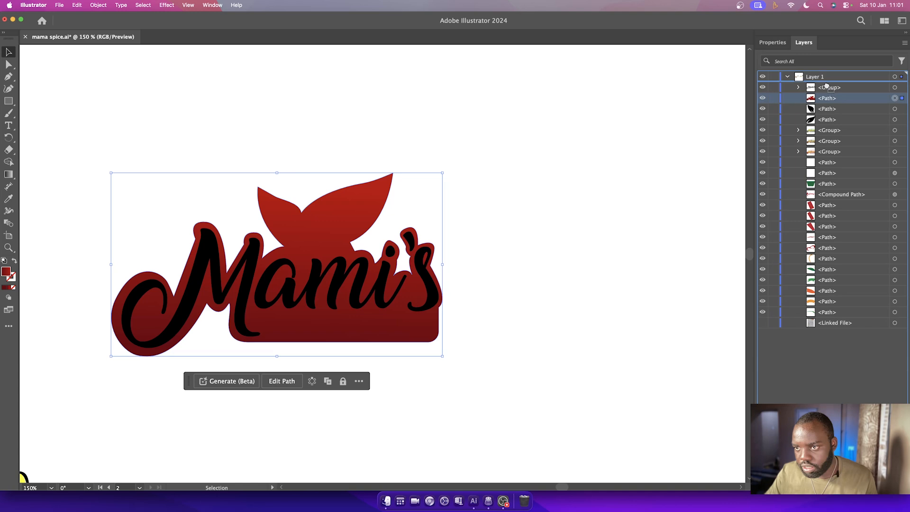
pyautogui.moveTo(824, 126); pyautogui.dragTo(824, 125)
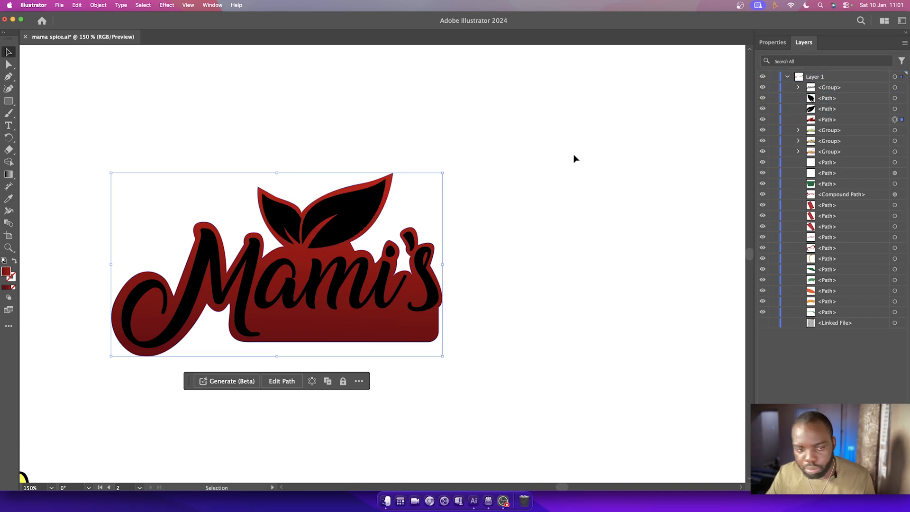
# Select both black leaves and recolor them white by sampling the blank canvas with the Eyedropper.
pyautogui.click(355, 216)
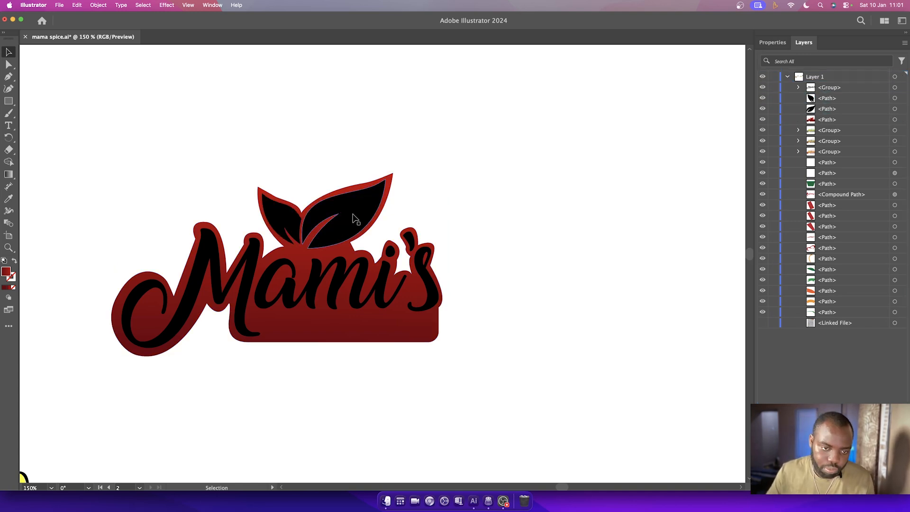
pyautogui.keyDown('shift'); pyautogui.click(291, 222); pyautogui.keyUp('shift')
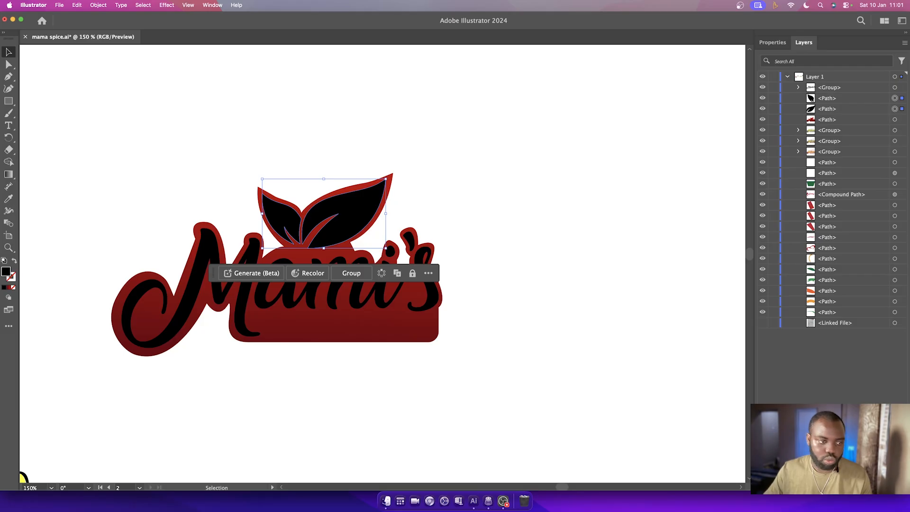
pyautogui.click(9, 200)
pyautogui.click(58, 203)
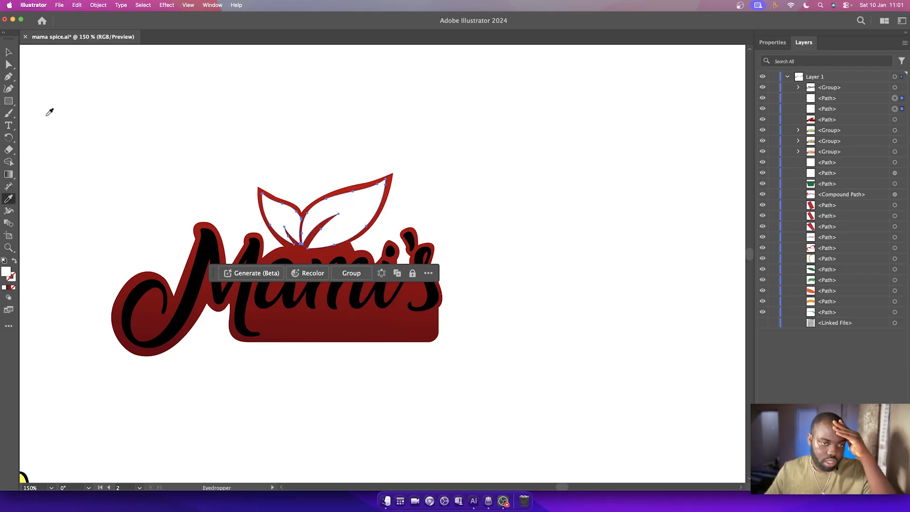
pyautogui.click(9, 52)
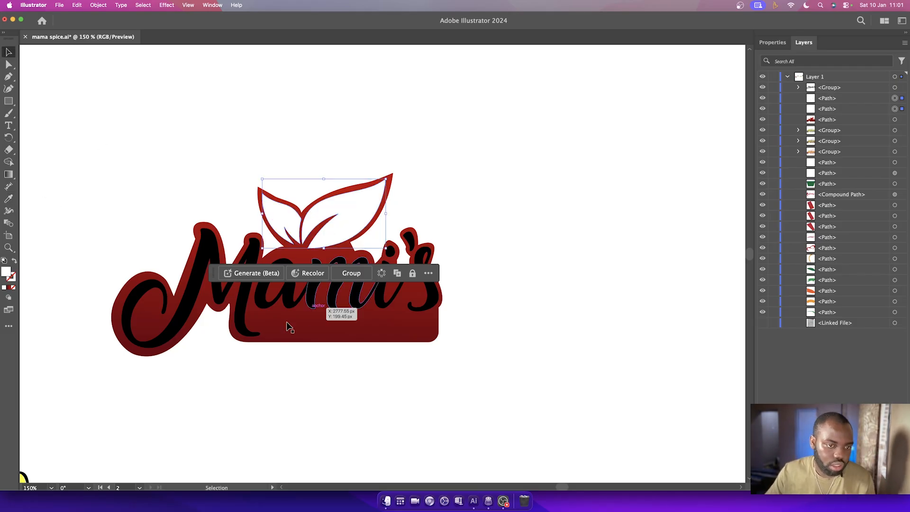
# Apply the contour shape's red gradient to the Mami's lettering with the Eyedropper, and deselect it.
pyautogui.click(270, 306)
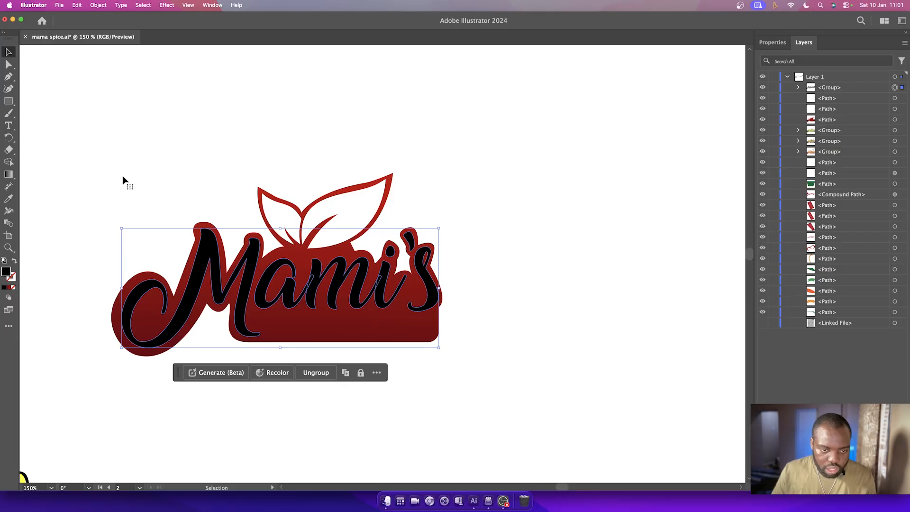
pyautogui.click(9, 199)
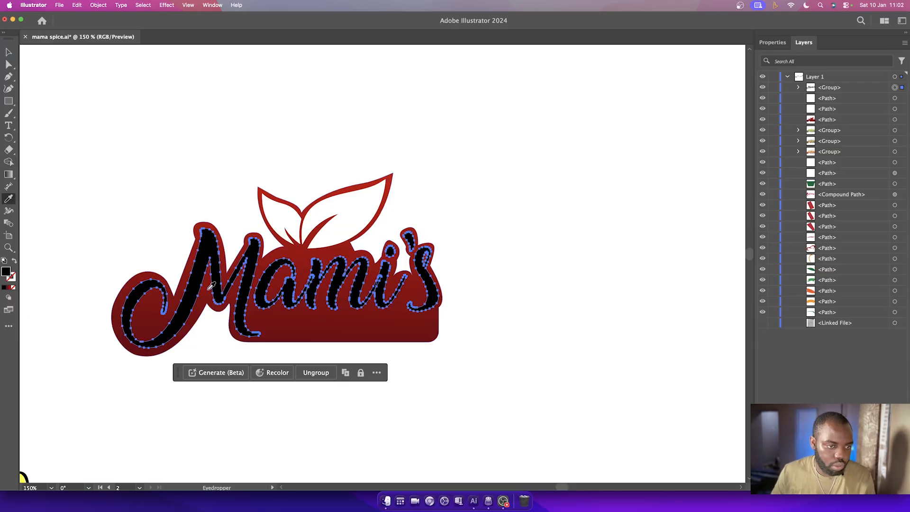
pyautogui.click(311, 323)
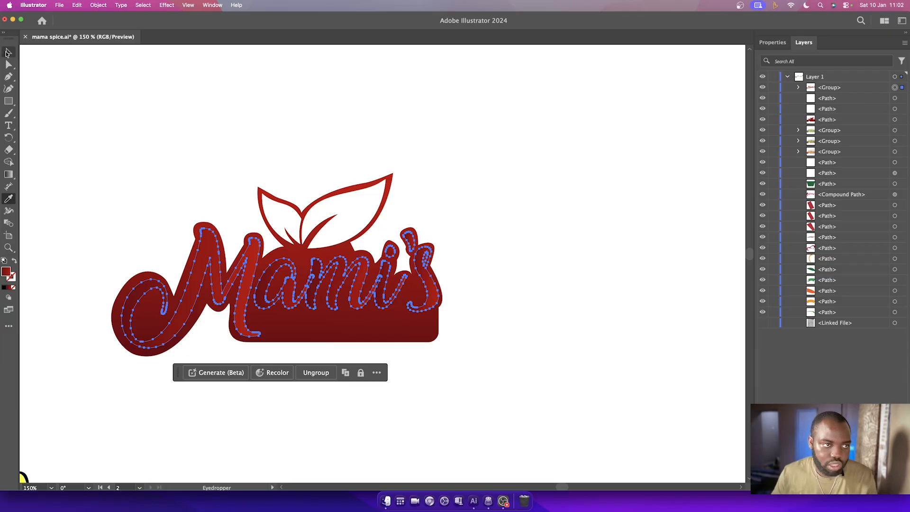
pyautogui.click(6, 51)
pyautogui.click(264, 140)
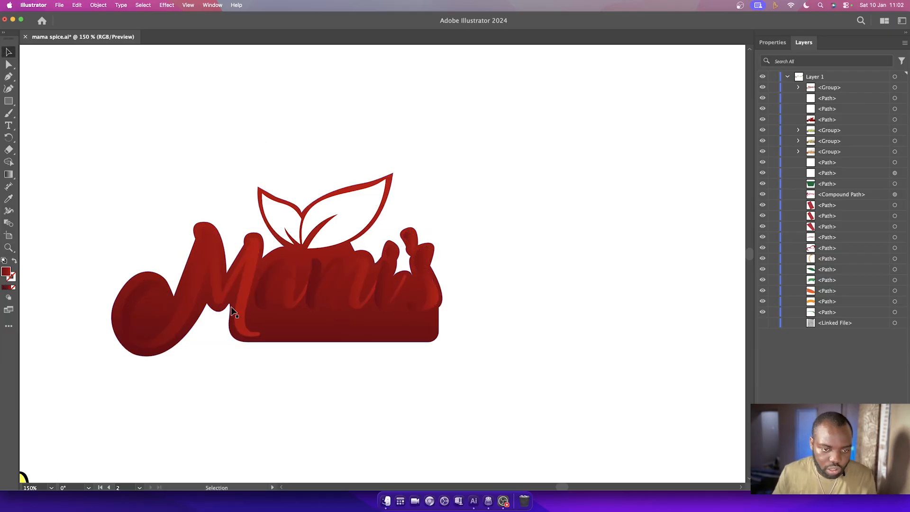
# Isolate the lettering group and merge the overlapping letters a, m and i into one shape with Shape Builder.
pyautogui.click(308, 301)
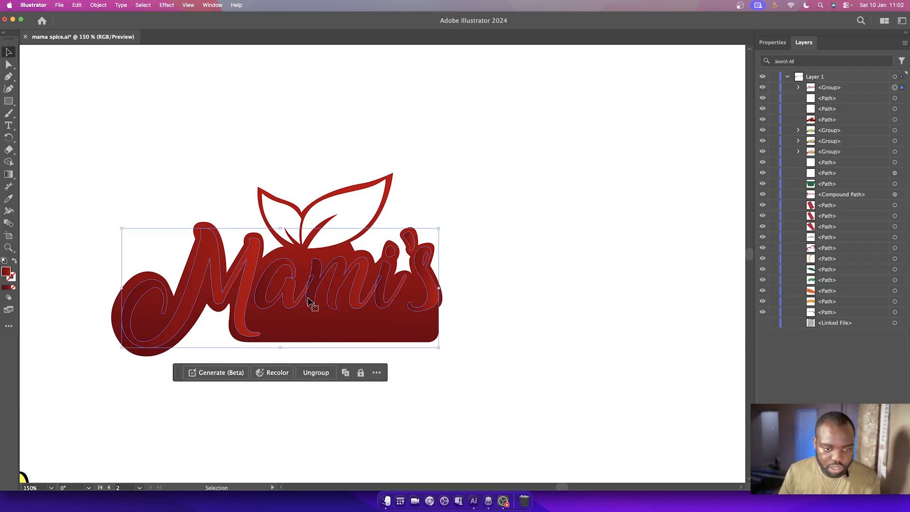
pyautogui.doubleClick(309, 301)
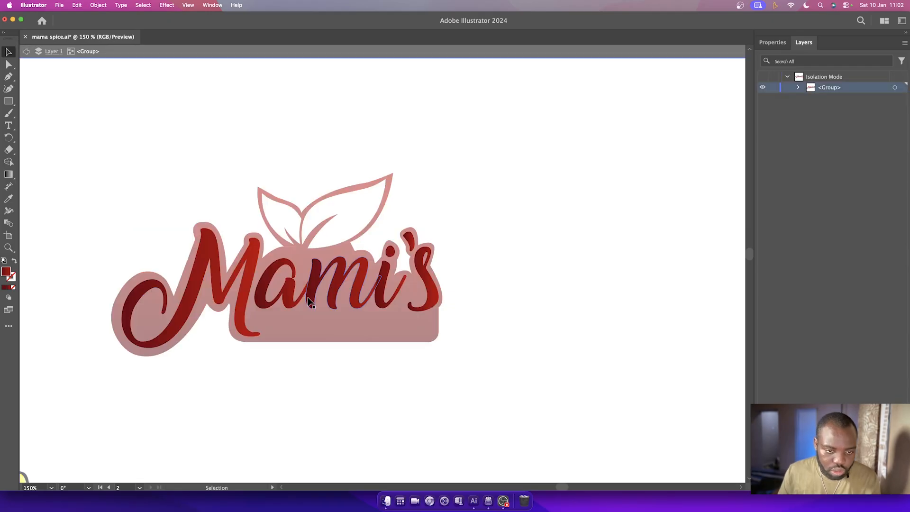
pyautogui.click(307, 298)
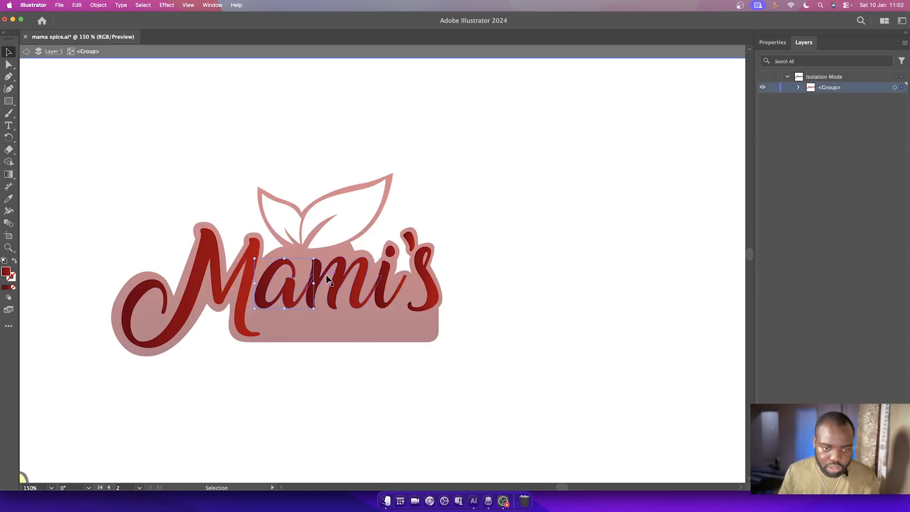
pyautogui.keyDown('shift'); pyautogui.click(334, 292); pyautogui.keyUp('shift')
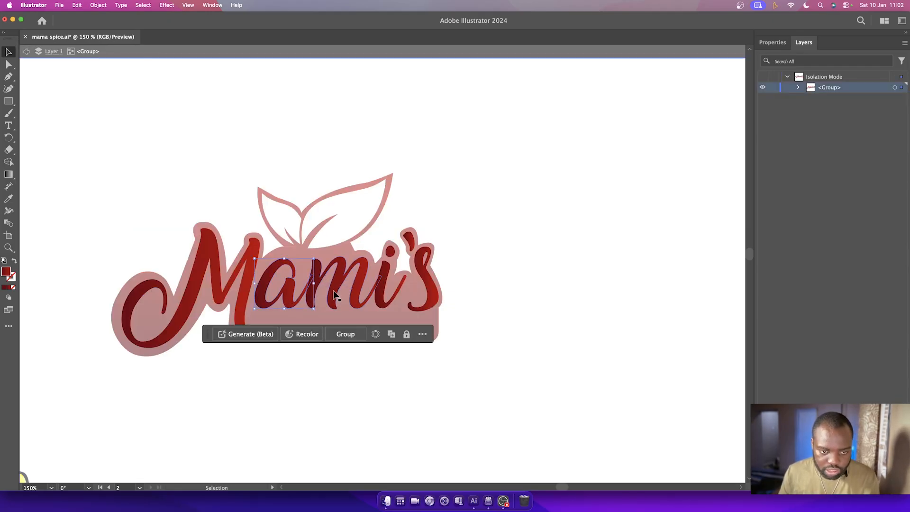
pyautogui.keyDown('shift'); pyautogui.click(378, 300); pyautogui.keyUp('shift')
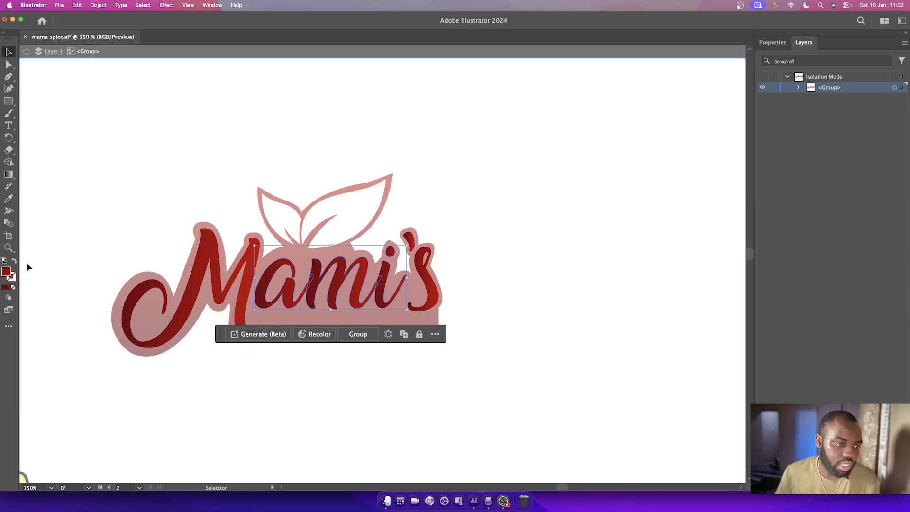
pyautogui.click(8, 162)
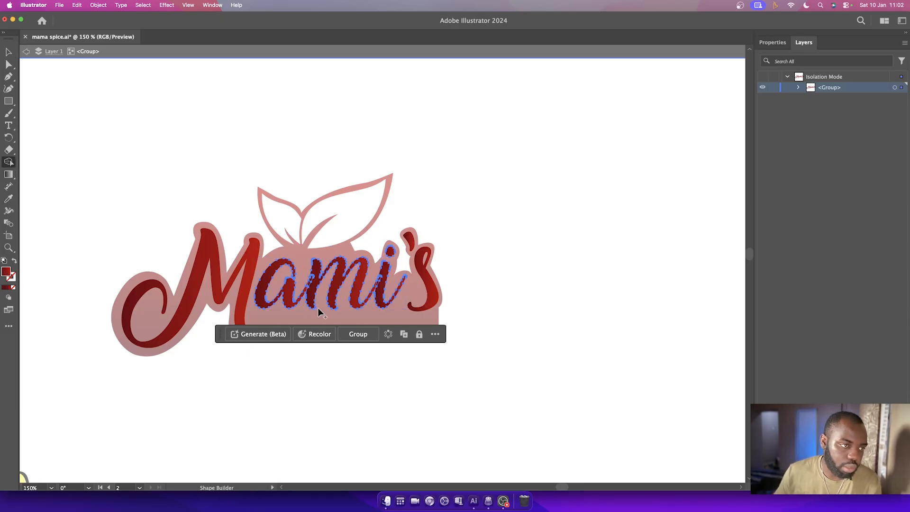
pyautogui.click(313, 283)
pyautogui.press('Return')
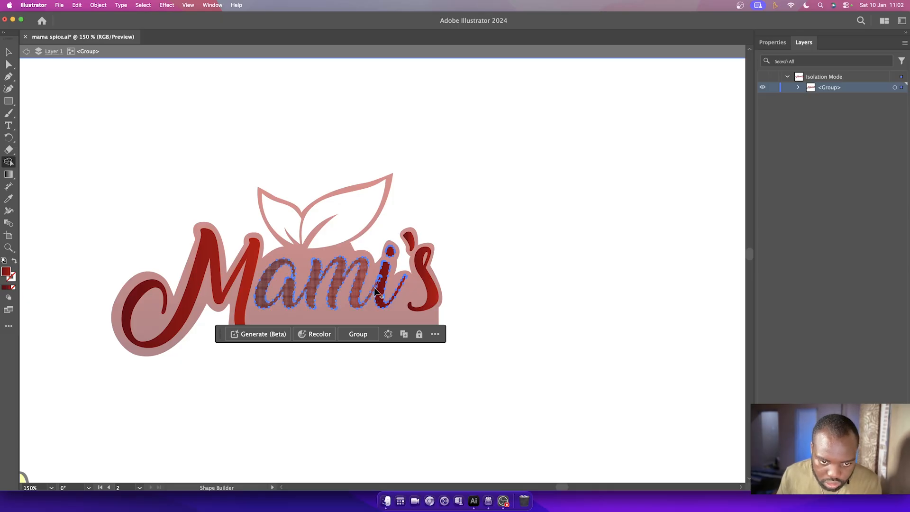
pyautogui.moveTo(374, 287); pyautogui.dragTo(379, 283)
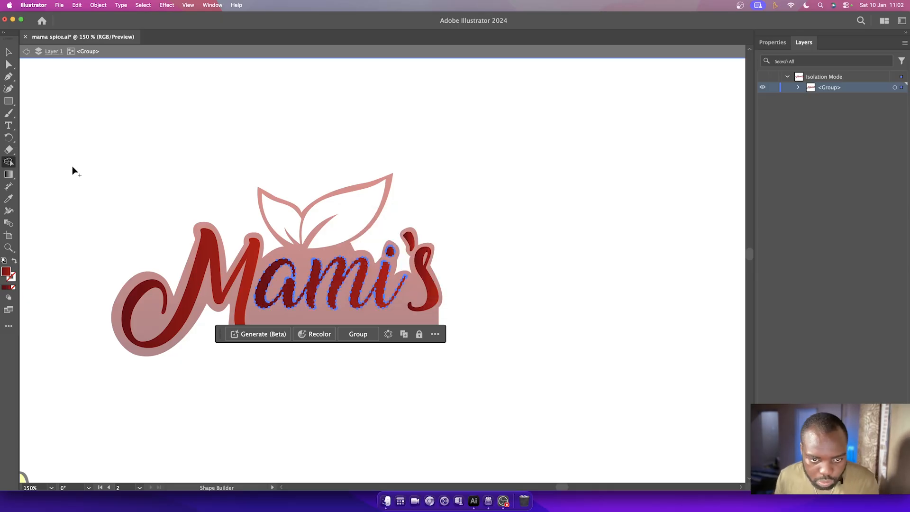
pyautogui.click(9, 52)
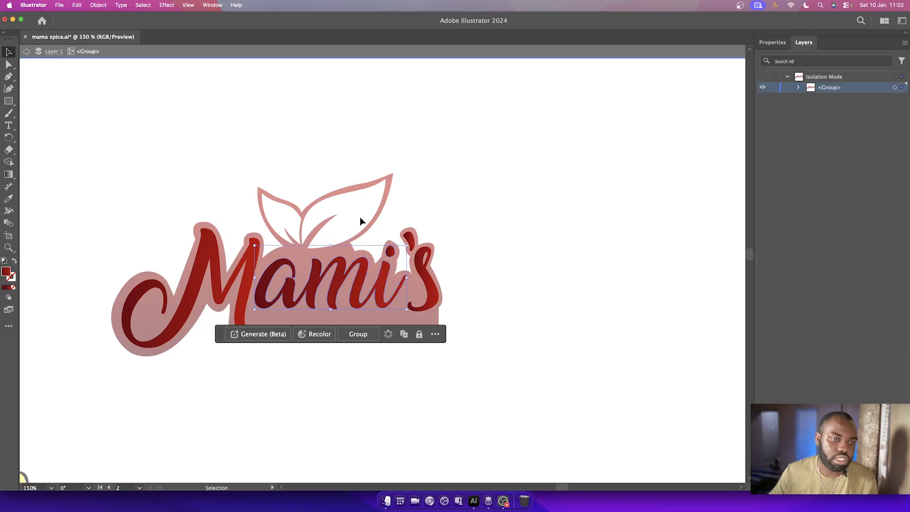
pyautogui.click(451, 218)
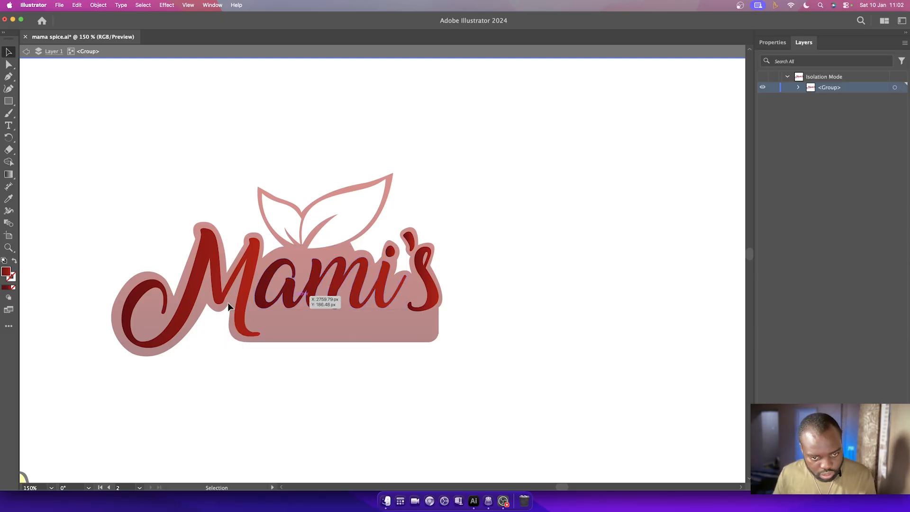
# Turn the capital M's gradient to near vertical, running from above the letter down to its lower edge.
pyautogui.click(246, 298)
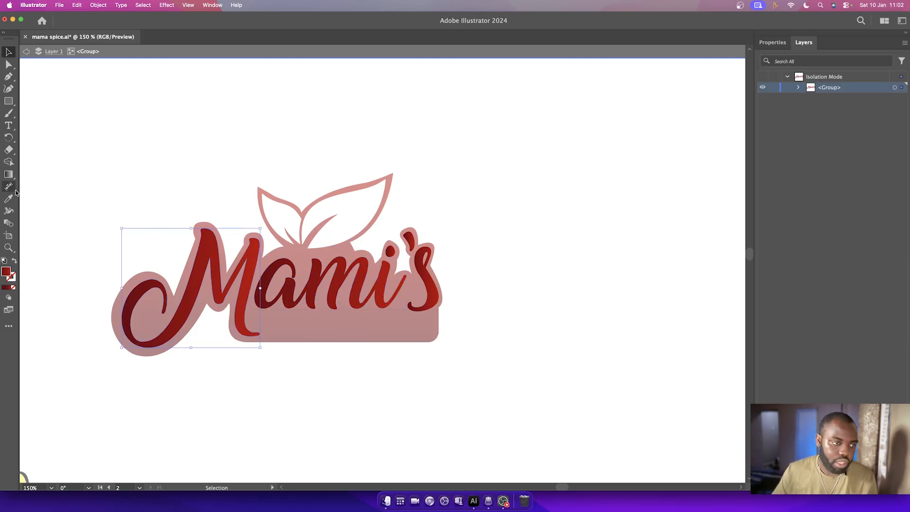
pyautogui.click(15, 176)
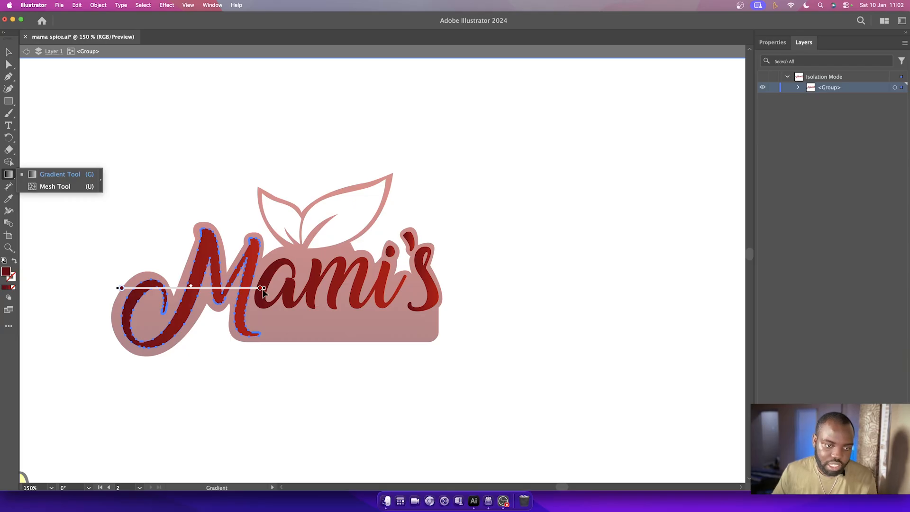
pyautogui.moveTo(267, 288); pyautogui.dragTo(162, 148)
pyautogui.moveTo(121, 288); pyautogui.dragTo(184, 348)
# Change the upper color stop of the M's gradient to yellow FFBF00.
pyautogui.doubleClick(219, 215)
pyautogui.click(117, 319)
pyautogui.moveTo(177, 254); pyautogui.dragTo(191, 254)
pyautogui.moveTo(171, 271); pyautogui.dragTo(178, 271)
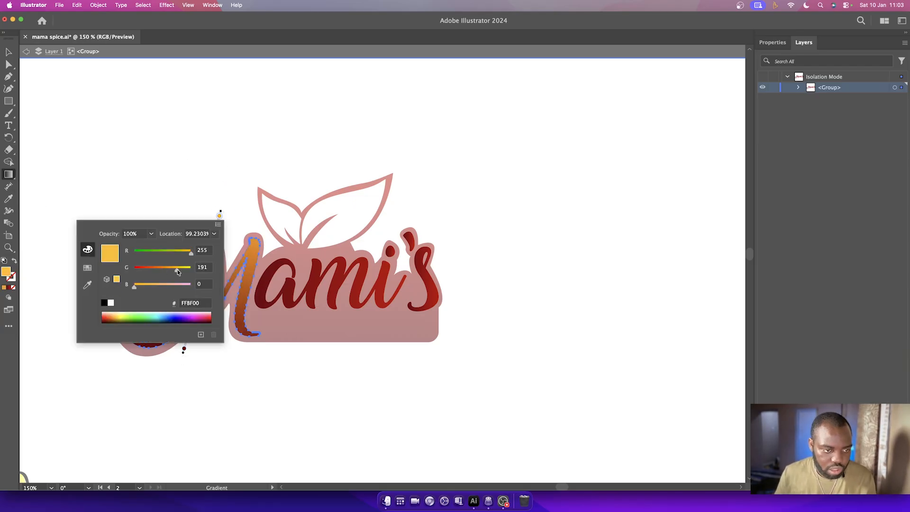
# Change the lower color stop of the M's gradient to orange and finish editing the gradient.
pyautogui.doubleClick(184, 349)
pyautogui.click(53, 419)
pyautogui.click(204, 235)
pyautogui.doubleClick(184, 348)
pyautogui.moveTo(141, 406); pyautogui.dragTo(125, 406)
pyautogui.press('v')
# Apply the M's yellow-to-orange gradient to the merged "ami" shape and the letter s with the Eyedropper.
pyautogui.click(399, 285)
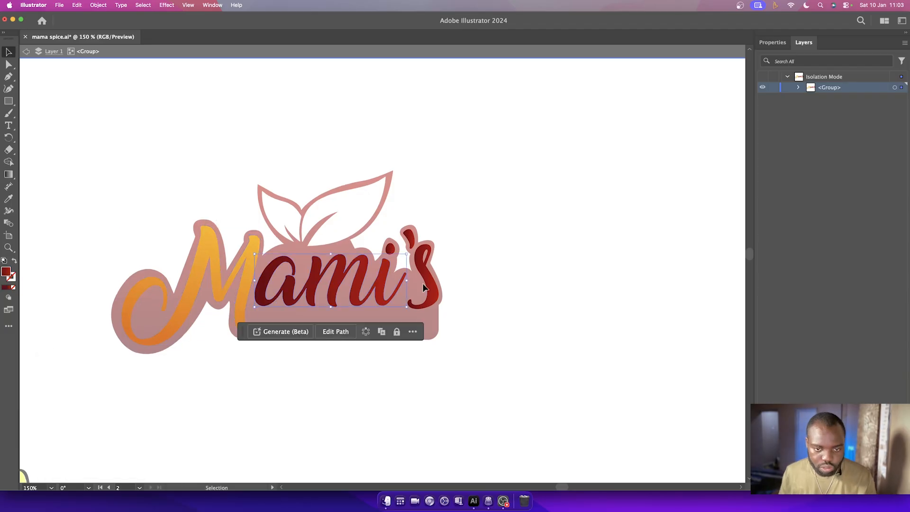
pyautogui.keyDown('shift'); pyautogui.click(429, 285); pyautogui.keyUp('shift')
pyautogui.press('i')
pyautogui.click(201, 257)
# Turn the "ami" gradient near vertical and shorten it to the letters' height, with yellow above and orange below.
pyautogui.click(8, 174)
pyautogui.moveTo(411, 276); pyautogui.dragTo(327, 145)
pyautogui.moveTo(254, 277); pyautogui.dragTo(319, 304)
pyautogui.moveTo(376, 163); pyautogui.dragTo(332, 247)
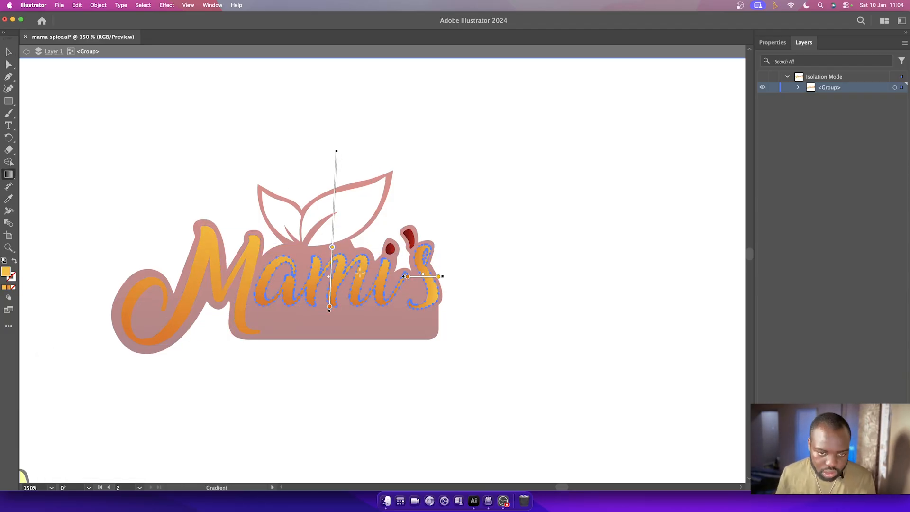
# Fill the dot of the i and the apostrophe with yellow FFBE00 and leave the lettering group's isolation mode.
pyautogui.press('v')
pyautogui.click(392, 251)
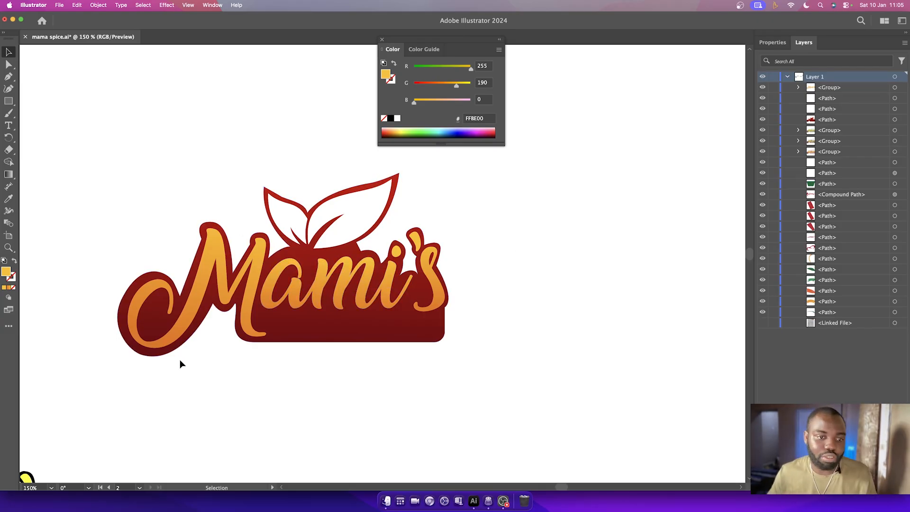
pyautogui.hscroll(-3, 182, 359)
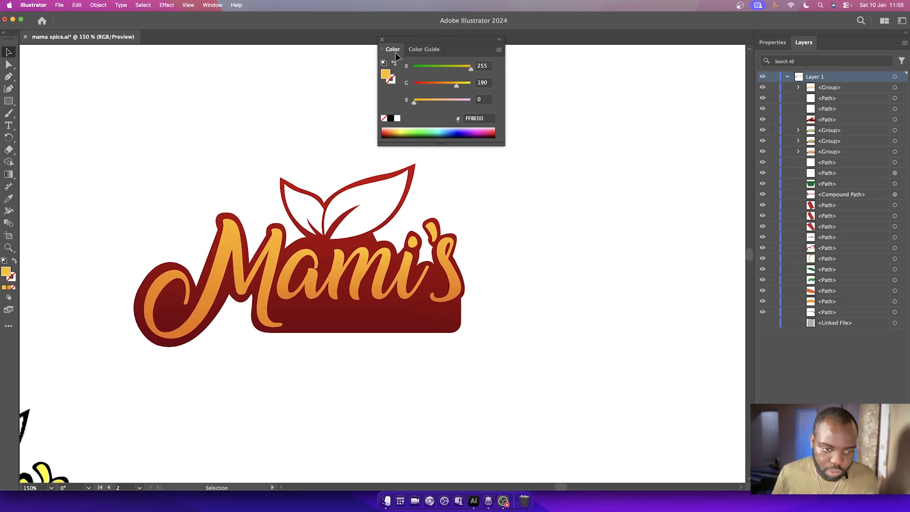
pyautogui.click(383, 39)
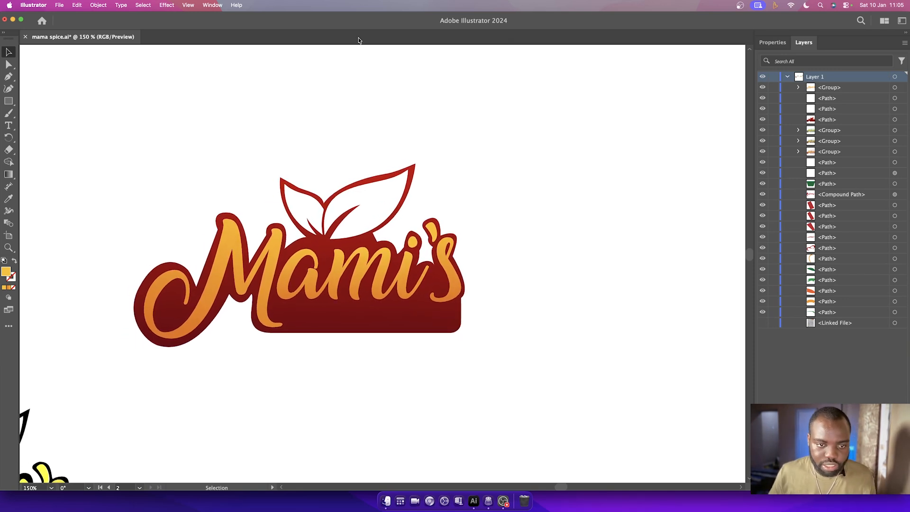
# Copy the HOMEMADE SOUP SPICE text from the green logo onto the red base below the lettering, keeping the original in the green logo's group.
pyautogui.hscroll(-6, 243, 318)
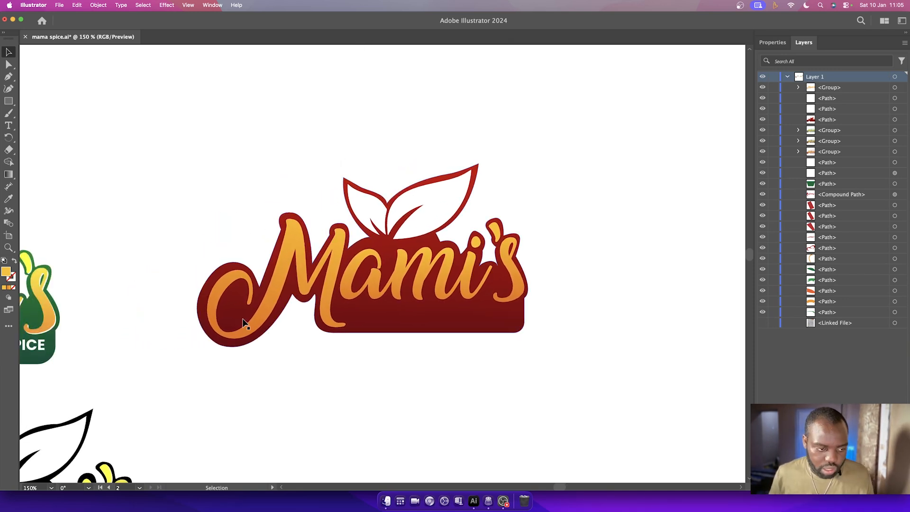
pyautogui.hscroll(-2, 220, 337)
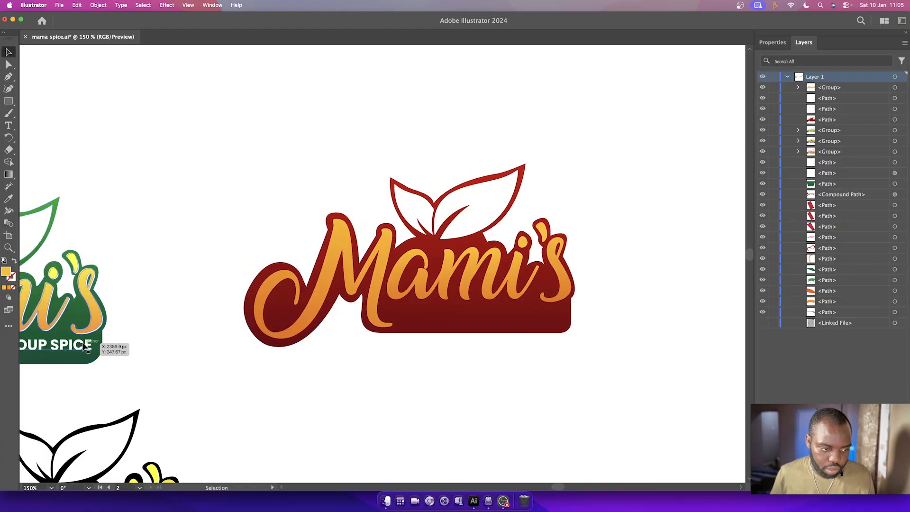
pyautogui.click(84, 346)
pyautogui.moveTo(84, 346); pyautogui.dragTo(473, 334)
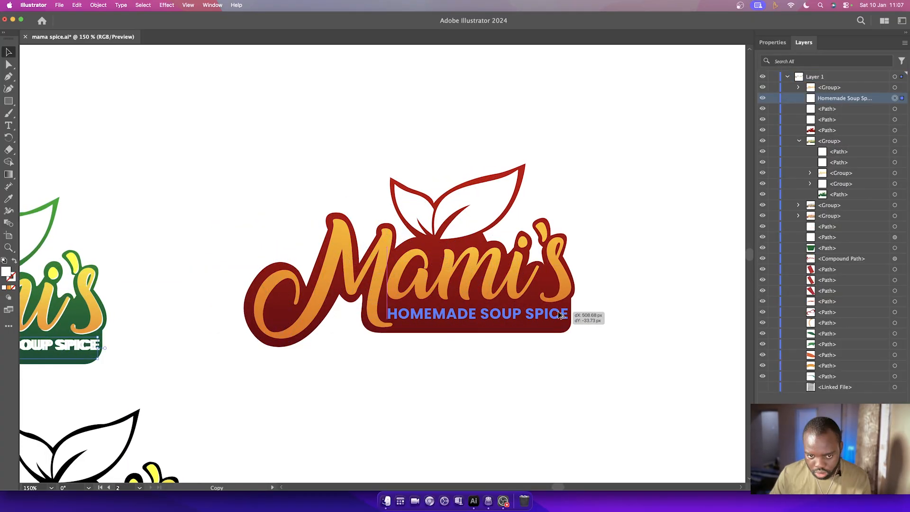
pyautogui.moveTo(524, 324); pyautogui.dragTo(523, 324)
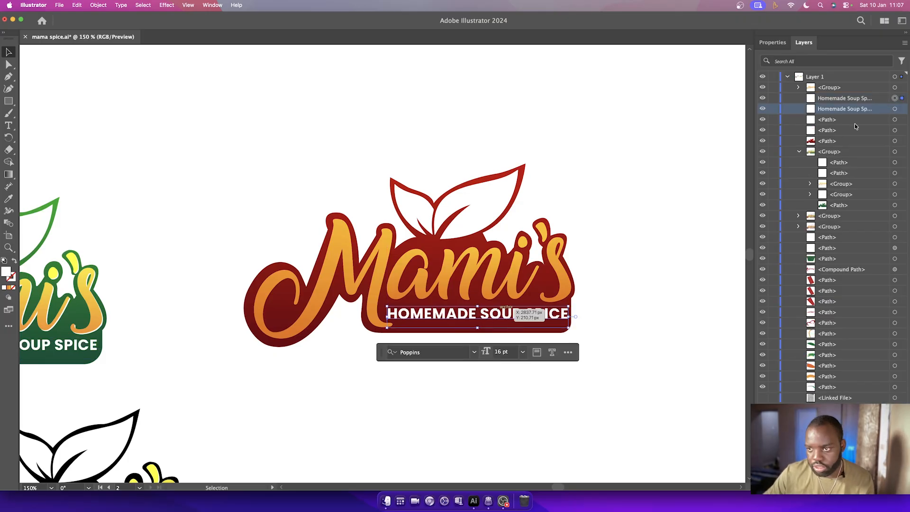
pyautogui.moveTo(858, 108); pyautogui.dragTo(852, 177)
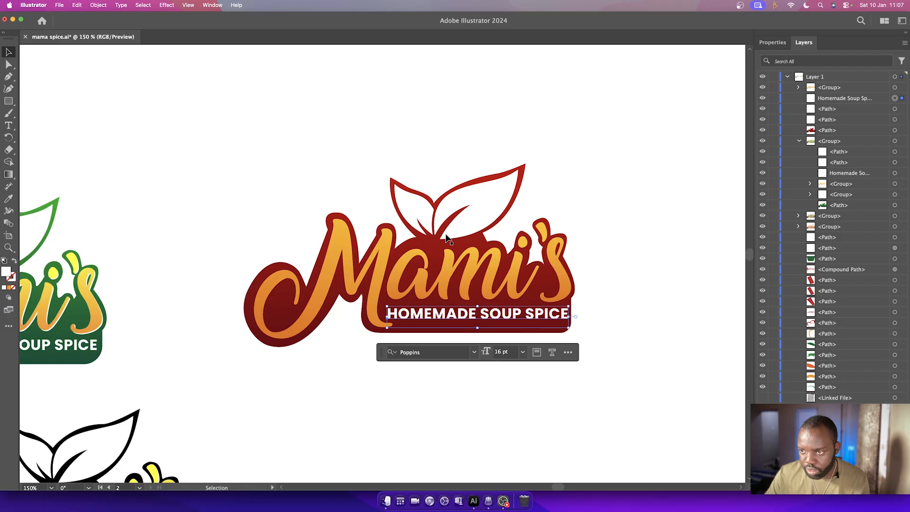
pyautogui.click(627, 198)
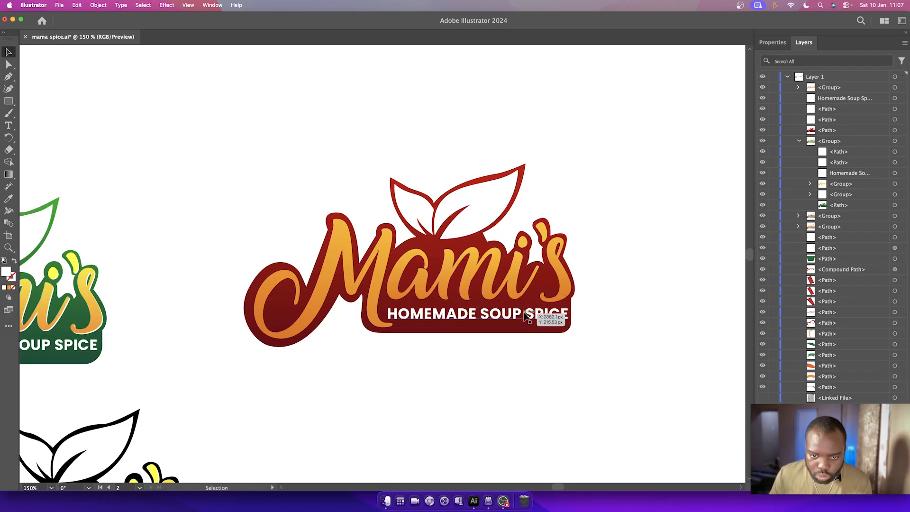
# Shift the HOMEMADE SOUP SPICE text slightly left to center it within the lower part of the red base.
pyautogui.click(527, 317)
pyautogui.moveTo(528, 317); pyautogui.dragTo(523, 317)
pyautogui.click(633, 296)
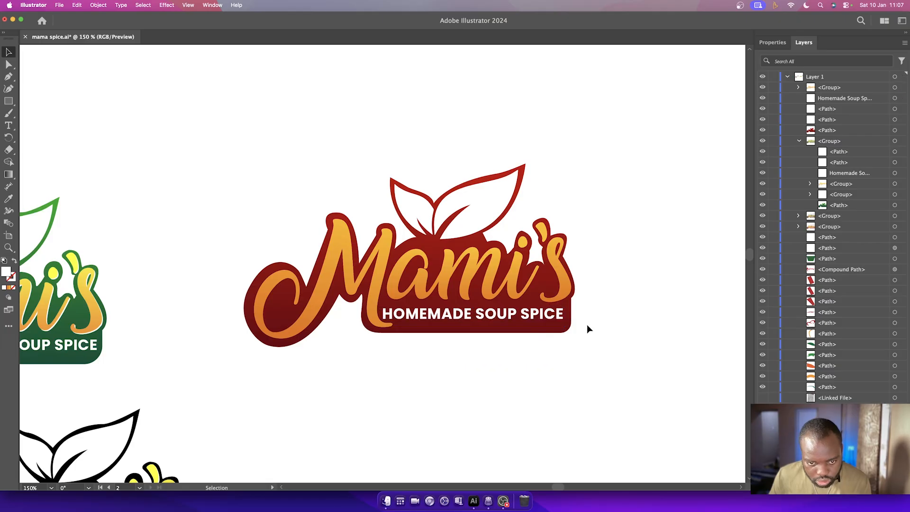
pyautogui.click(554, 320)
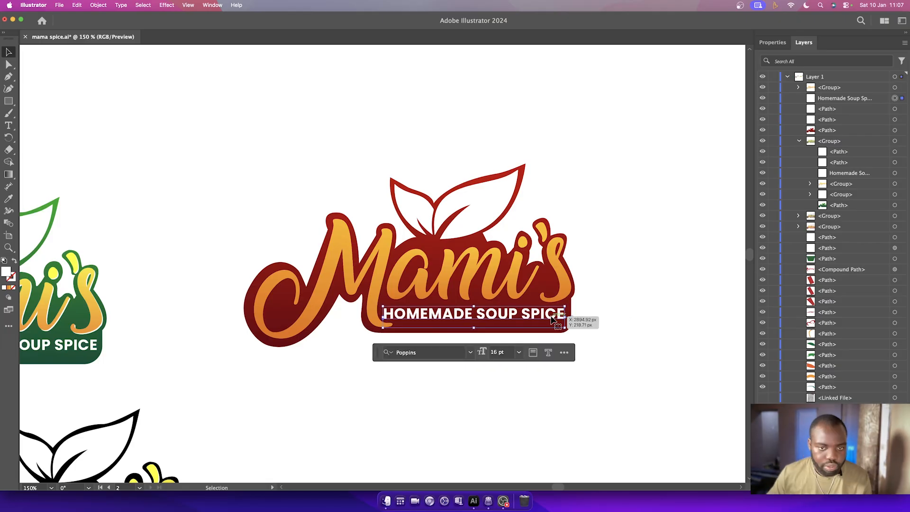
pyautogui.moveTo(687, 215); pyautogui.dragTo(590, 237)
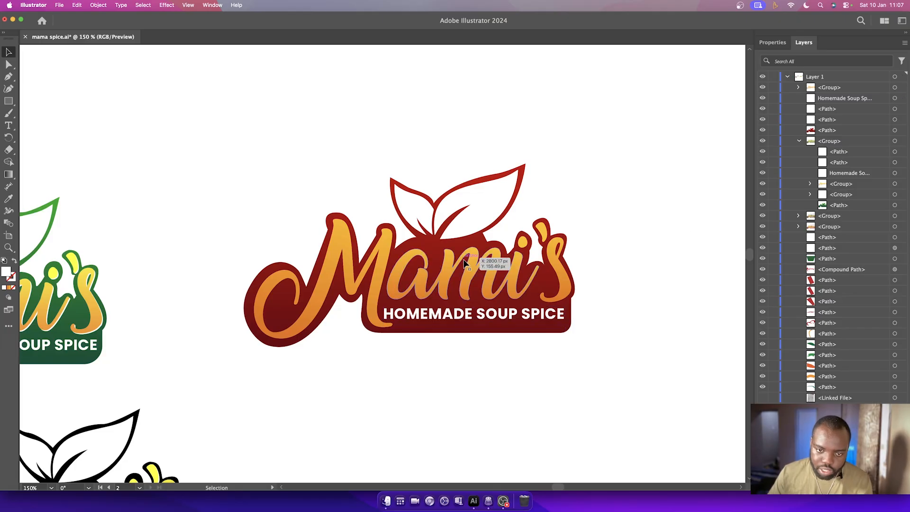
# Duplicate the red logo's Mami's lettering group with a slight offset to the right and down.
pyautogui.hscroll(-3, 205, 286)
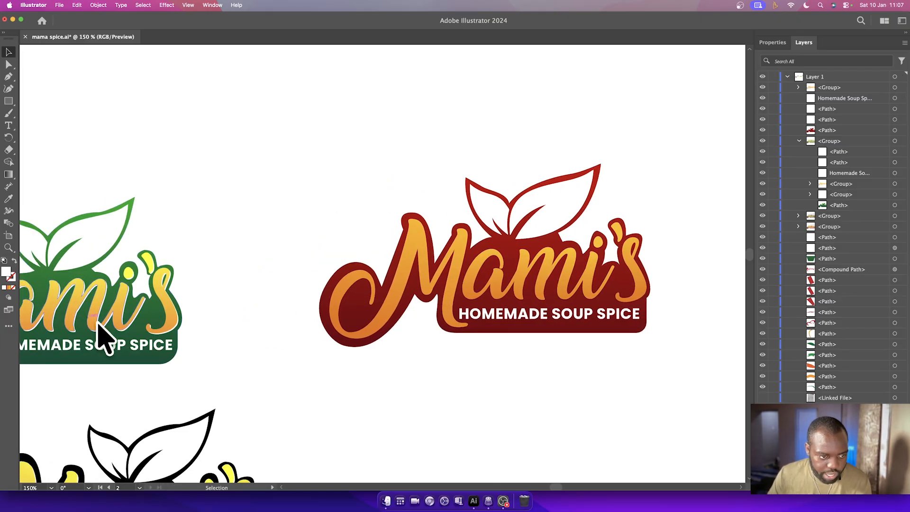
pyautogui.click(548, 259)
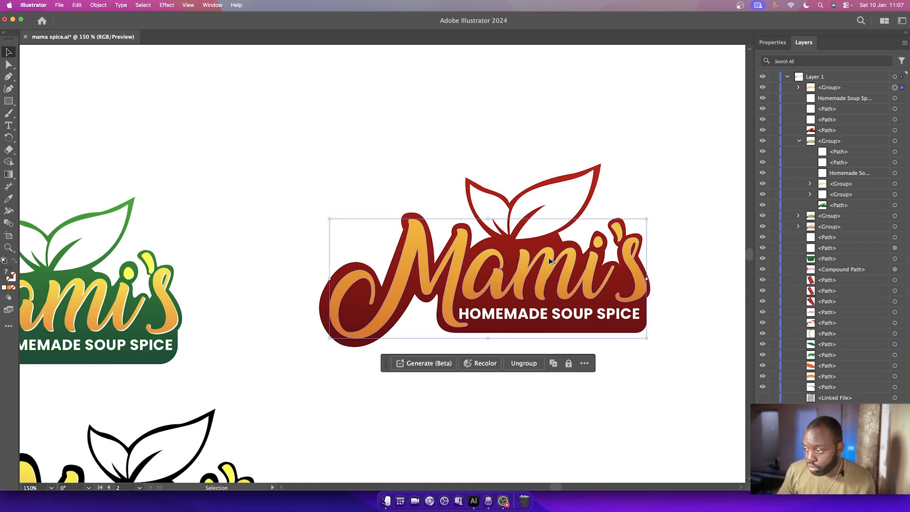
pyautogui.hotkey('alt', 'Right')
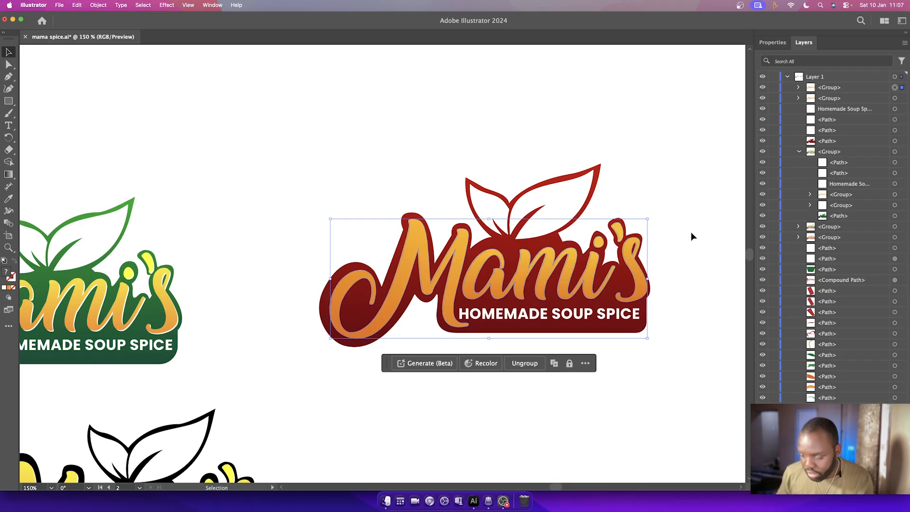
pyautogui.press('Down')
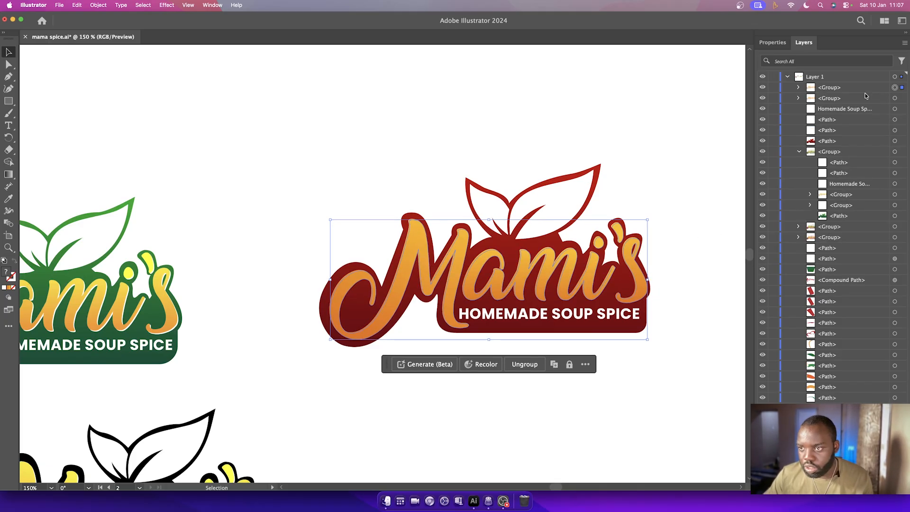
# Turn the duplicate lettering group white with the Eyedropper and stack it directly behind the gradient lettering group.
pyautogui.click(859, 100)
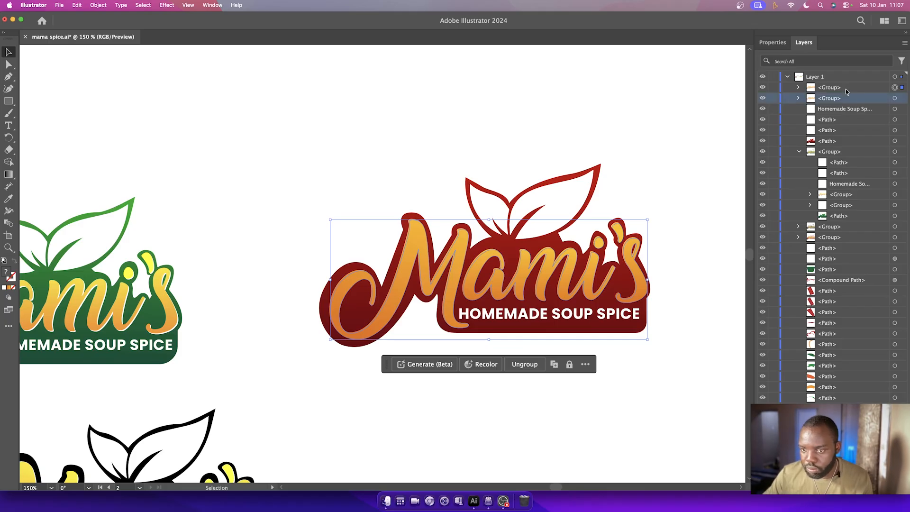
pyautogui.click(845, 90)
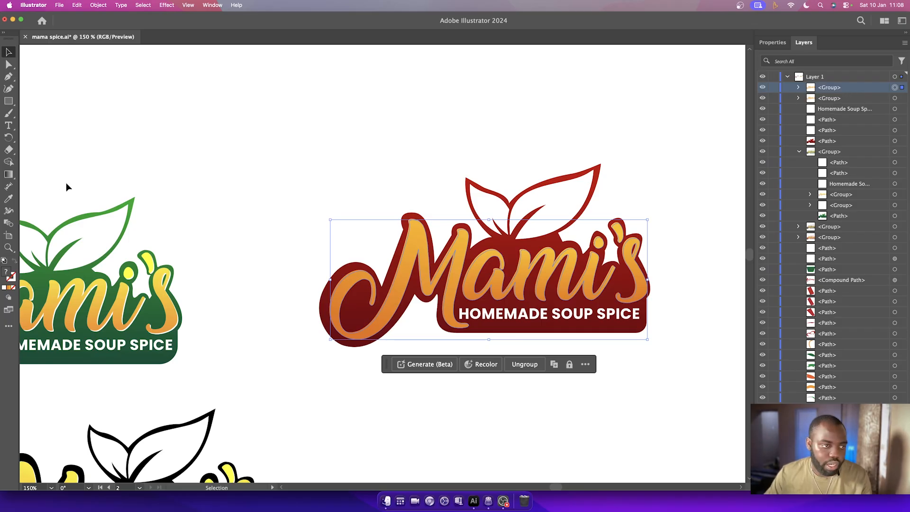
pyautogui.press('i')
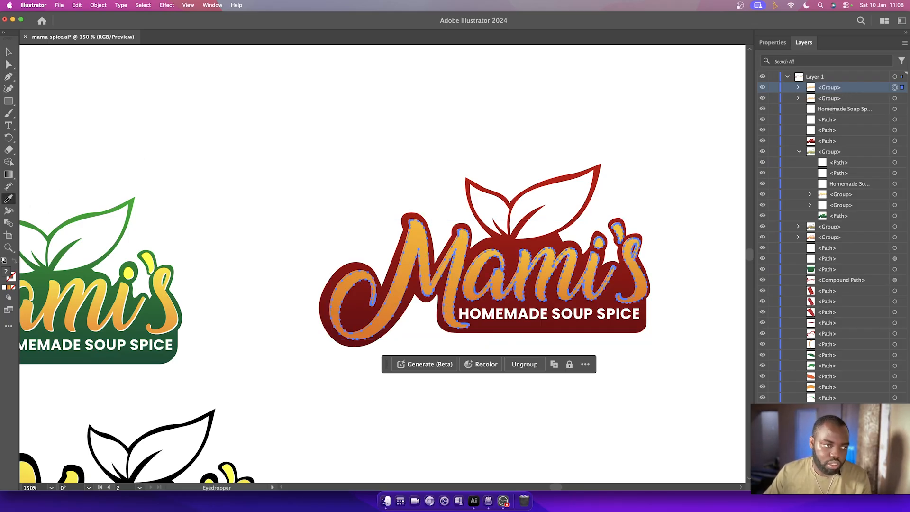
pyautogui.click(54, 174)
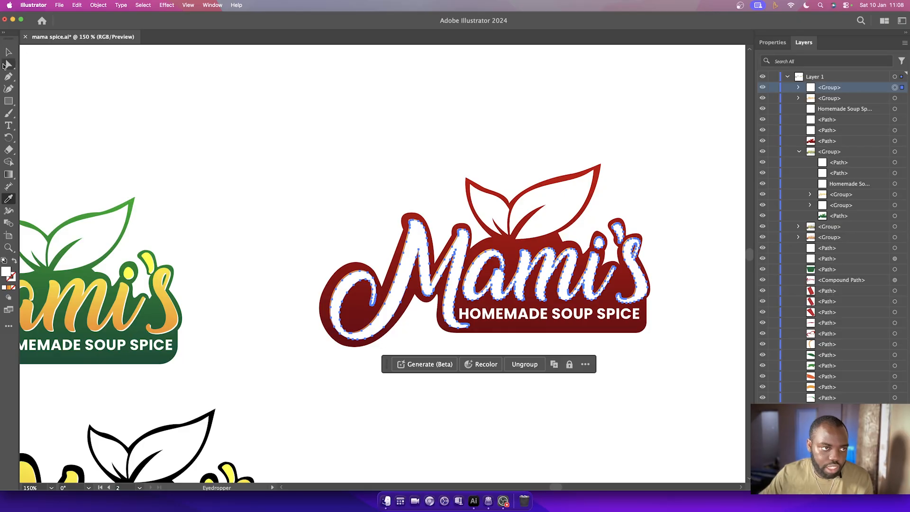
pyautogui.click(9, 51)
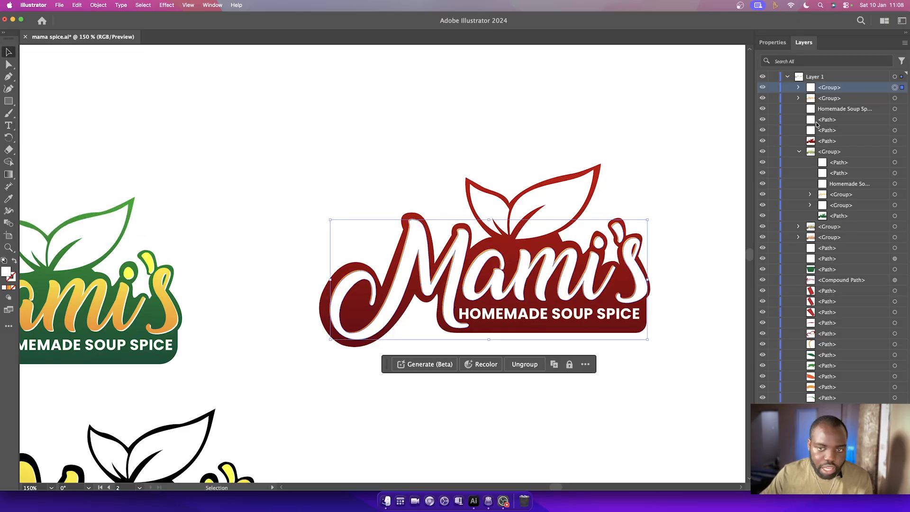
pyautogui.moveTo(831, 93); pyautogui.dragTo(775, 107)
pyautogui.click(650, 146)
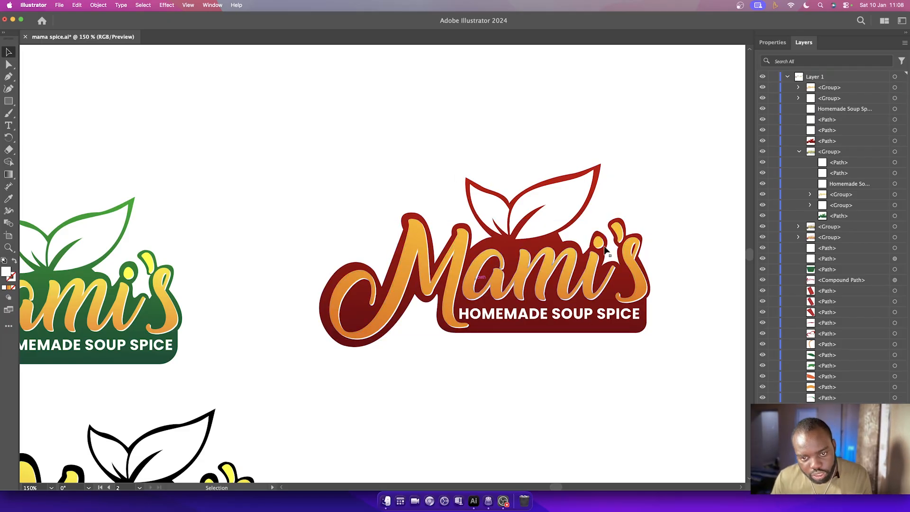
# Examine the red logo's lettering, white edge and tagline against the green version of the logo.
pyautogui.scroll(-1, 521, 244)
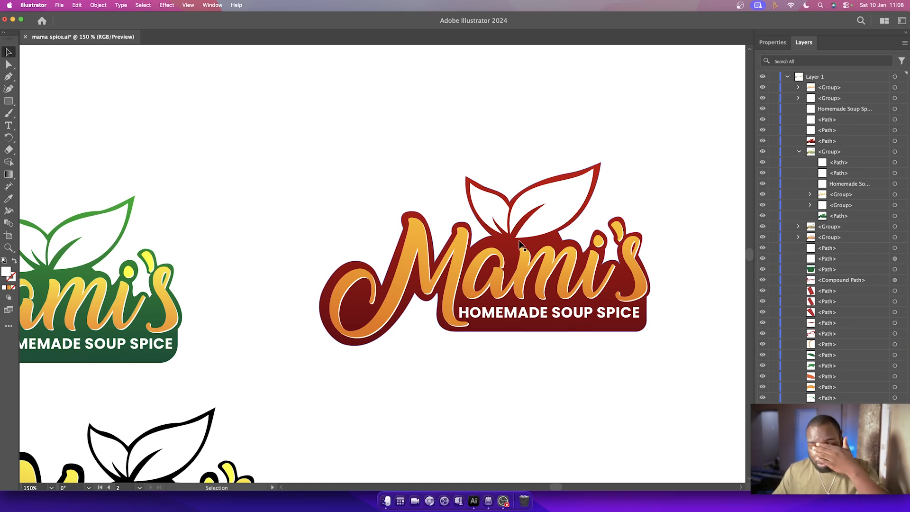
pyautogui.scroll(-2, 528, 244)
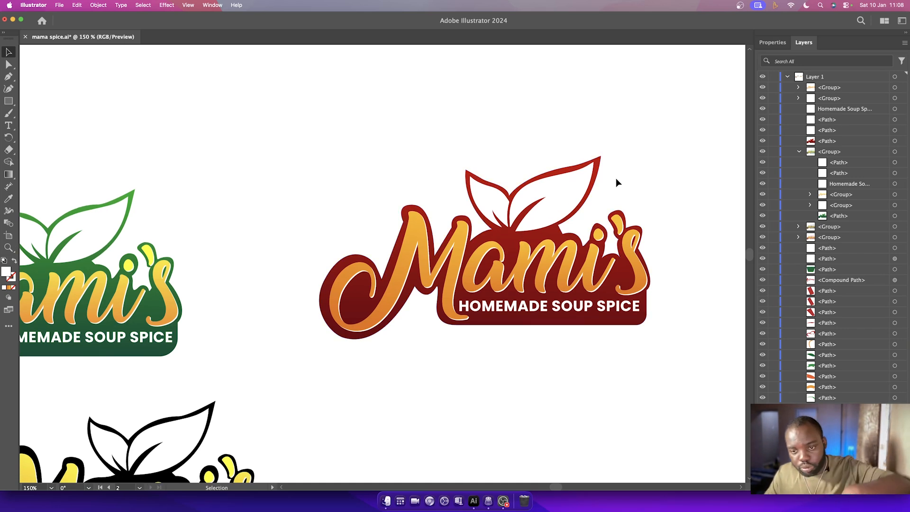
pyautogui.click(456, 269)
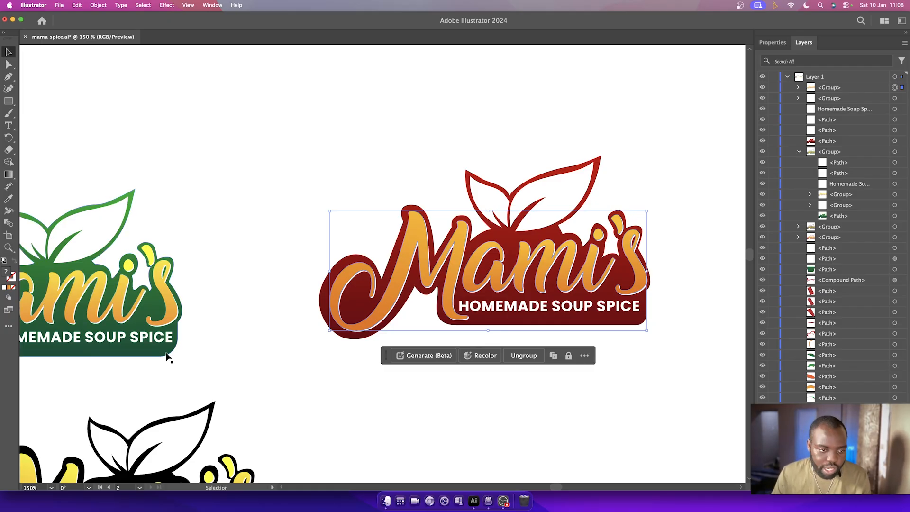
pyautogui.hscroll(-3, 169, 357)
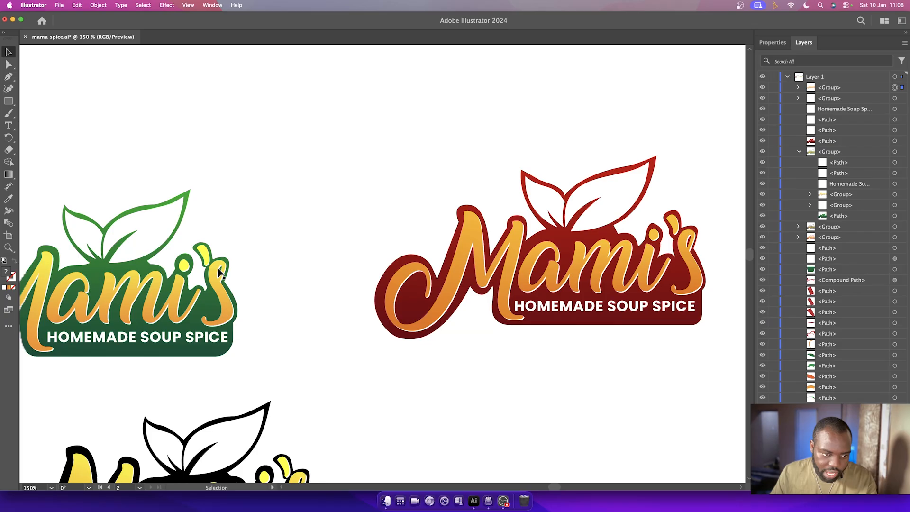
pyautogui.hscroll(-2, 220, 274)
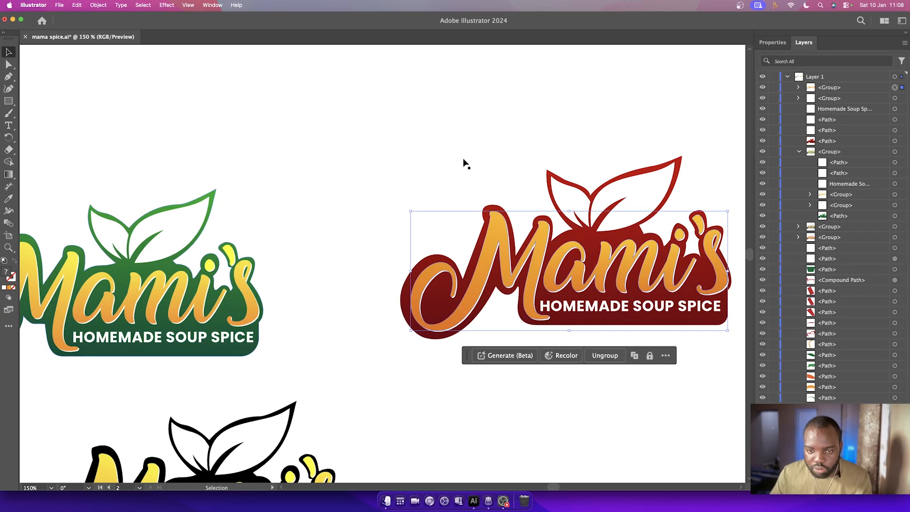
pyautogui.click(583, 359)
pyautogui.hscroll(2, 586, 360)
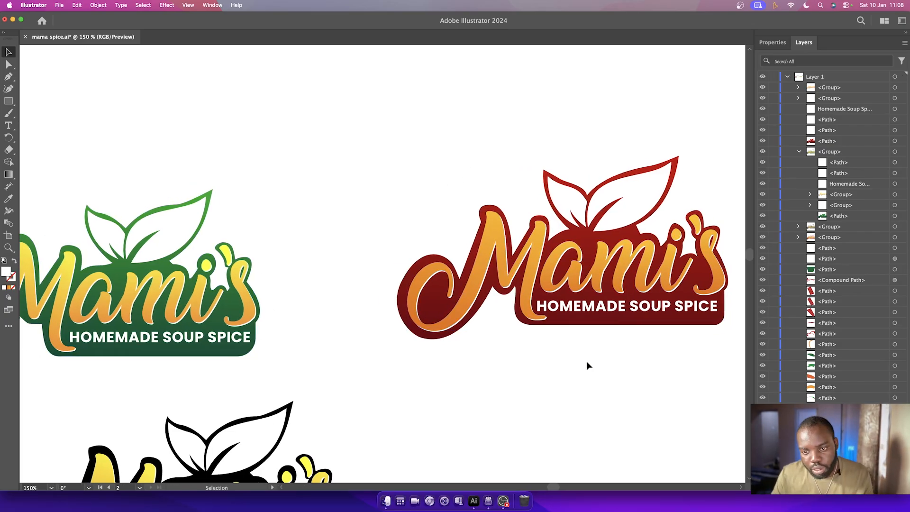
pyautogui.hscroll(3, 585, 360)
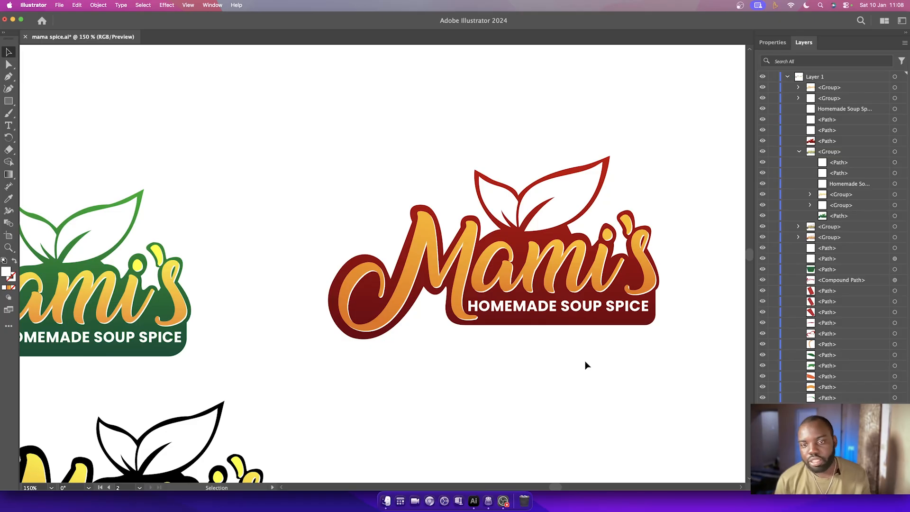